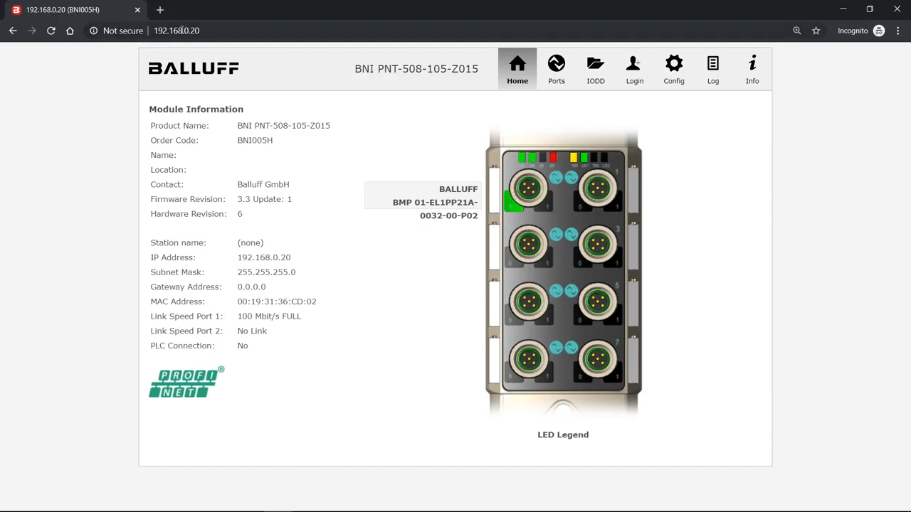
Step: Examine the module's IP address and its LED legend on the home page, then close the legend
{"action": "left_click_drag", "start_coordinate": [154, 30], "coordinate": [211, 30]}
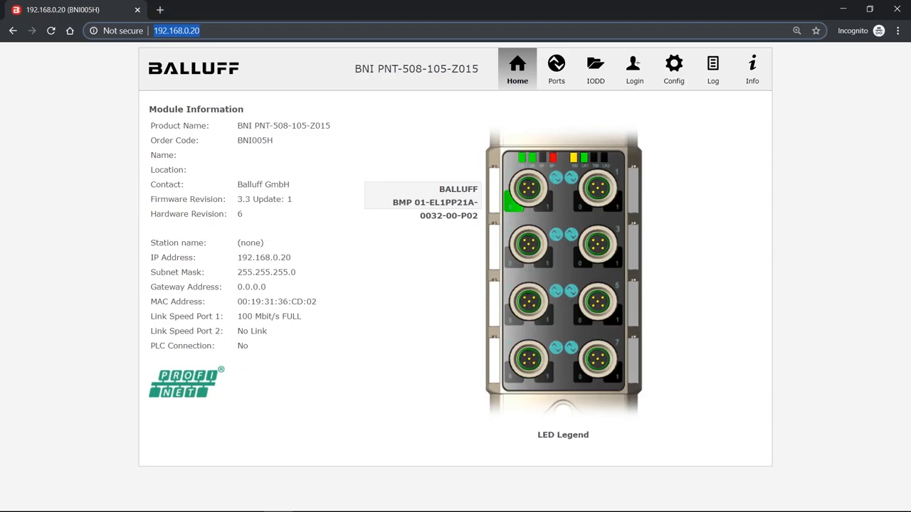
{"action": "left_click", "coordinate": [310, 258]}
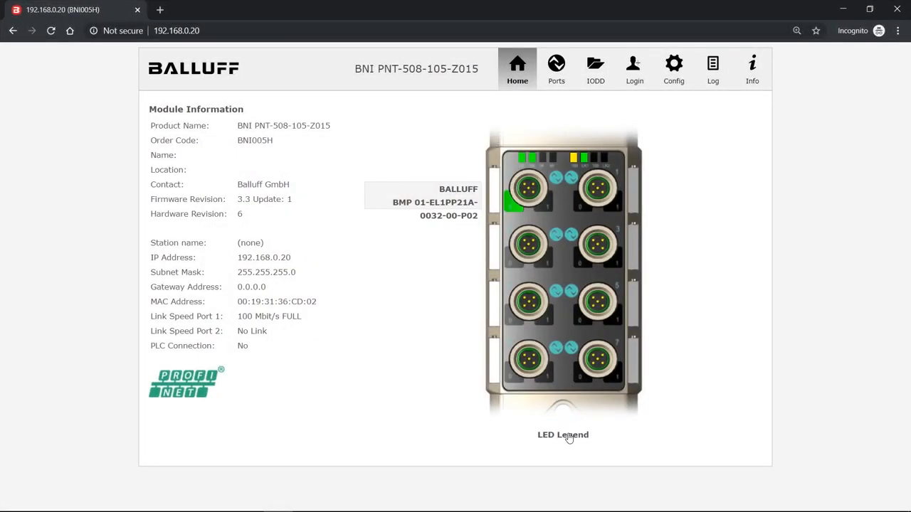
{"action": "left_click", "coordinate": [569, 436]}
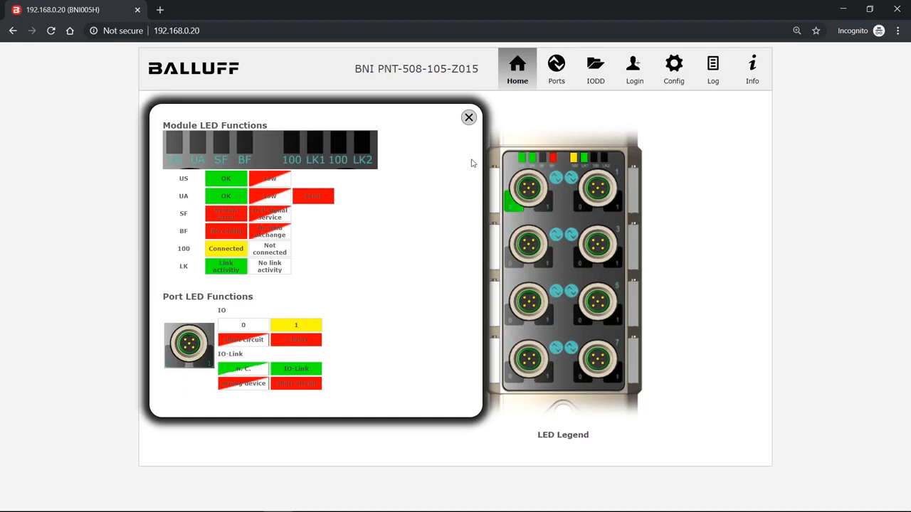
{"action": "left_click", "coordinate": [469, 116]}
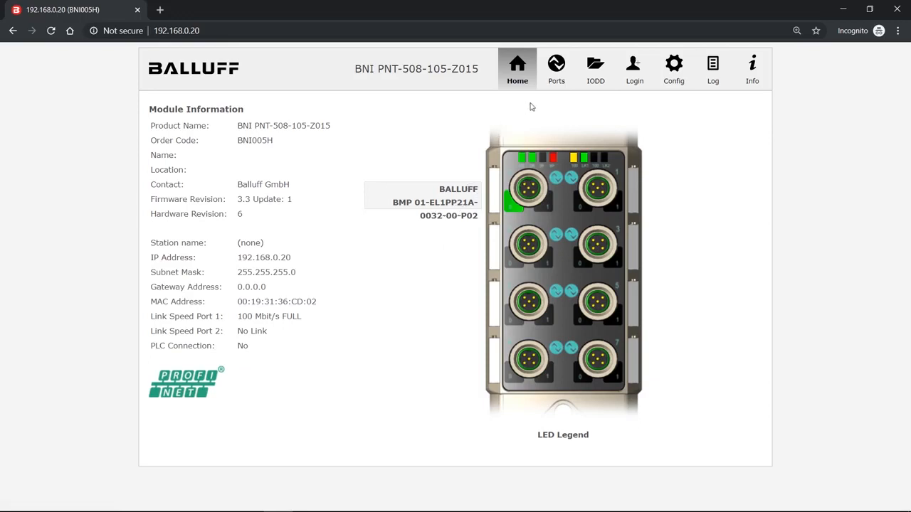
Step: Read parameter index 0x13, subindex 0, of the IO-Link device on port 0 and compare it with the listed product ID
{"action": "left_click", "coordinate": [560, 72]}
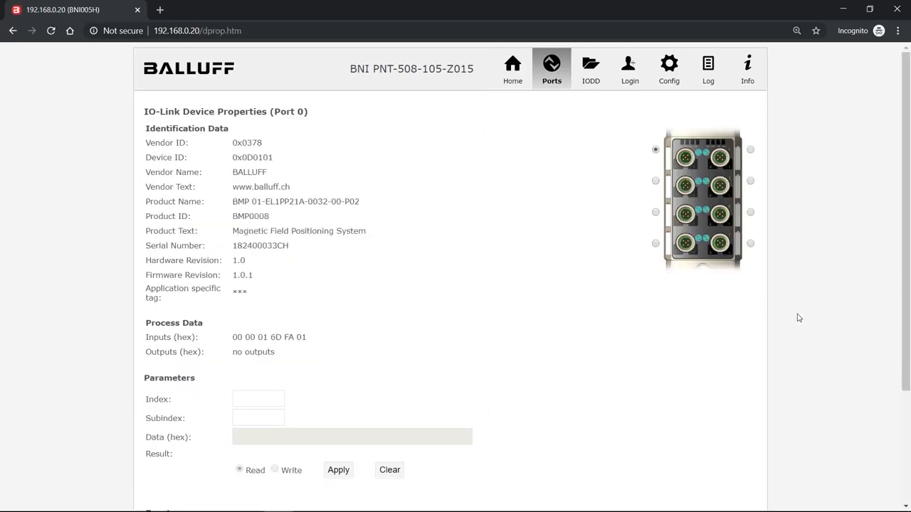
{"action": "left_click", "coordinate": [655, 181]}
{"action": "left_click", "coordinate": [258, 398]}
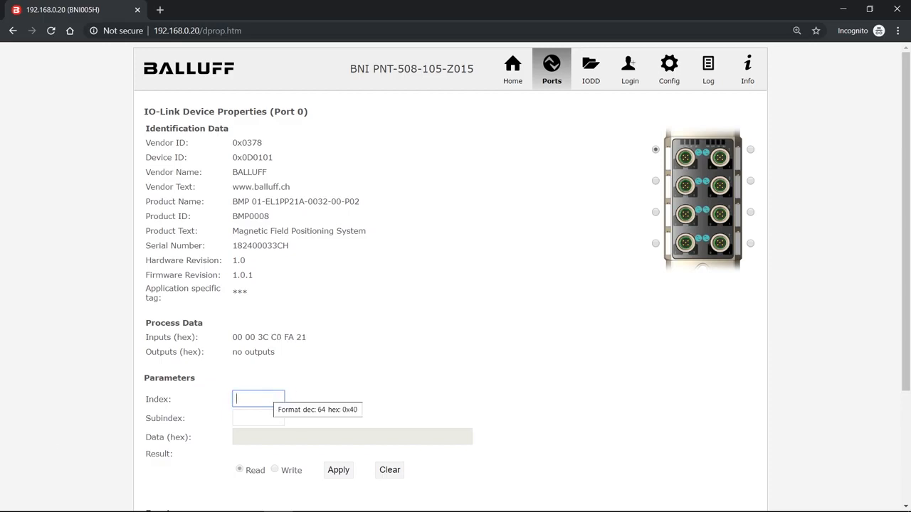
{"action": "type", "text": "0x"}
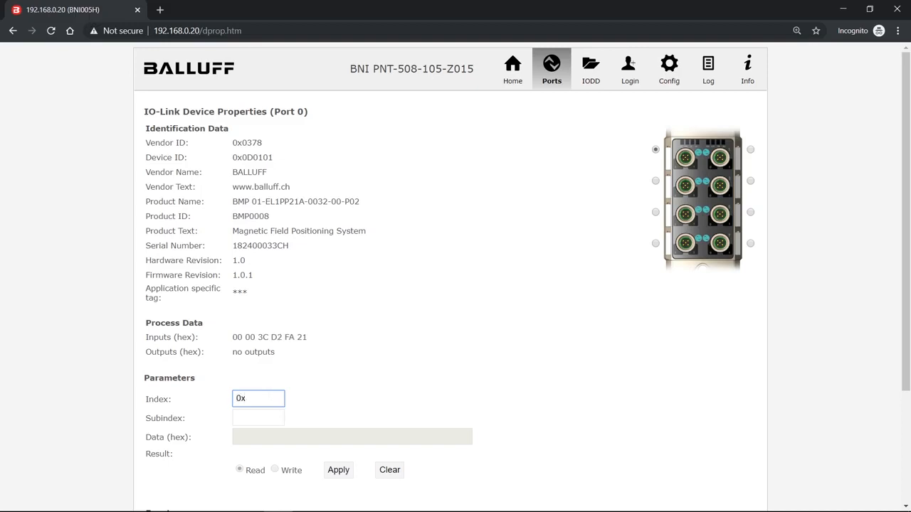
{"action": "type", "text": "13"}
{"action": "double_click", "coordinate": [267, 217]}
{"action": "left_click", "coordinate": [269, 296]}
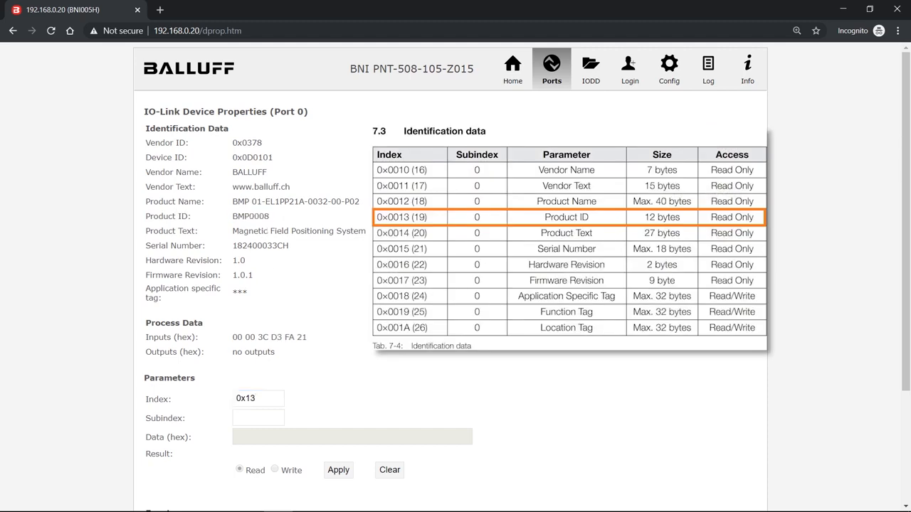
{"action": "left_click", "coordinate": [259, 418]}
{"action": "type", "text": "0"}
{"action": "left_click", "coordinate": [340, 472]}
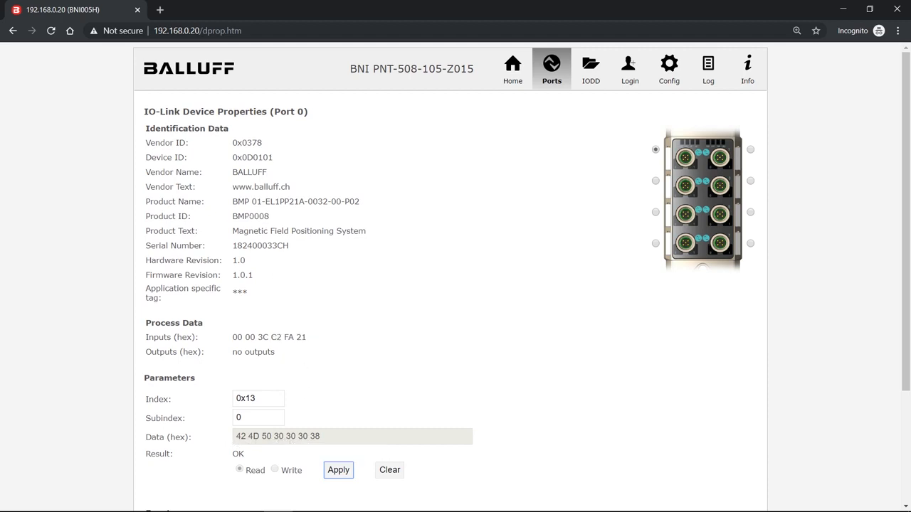
{"action": "left_click_drag", "start_coordinate": [233, 216], "coordinate": [265, 217]}
{"action": "left_click", "coordinate": [253, 315]}
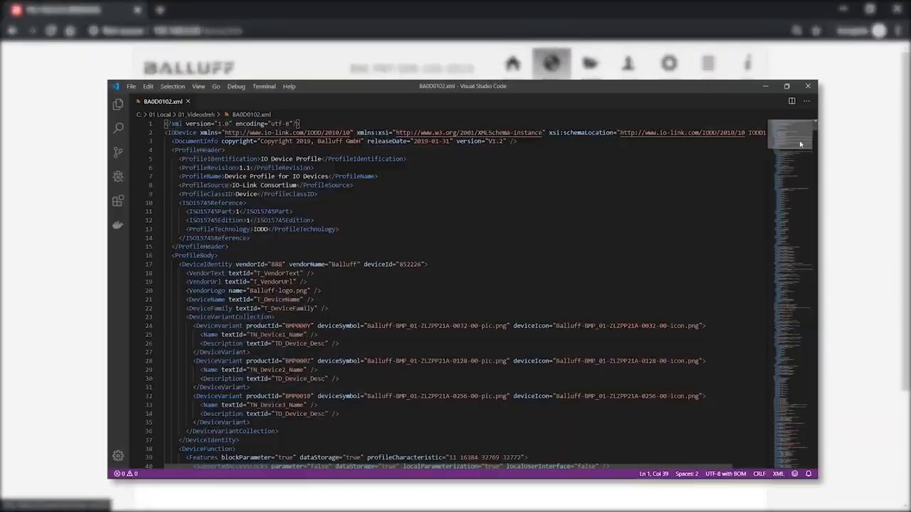
Step: Skim through the IODD file BA0D0102.xml in Visual Studio Code
{"action": "left_click_drag", "start_coordinate": [799, 143], "coordinate": [804, 263]}
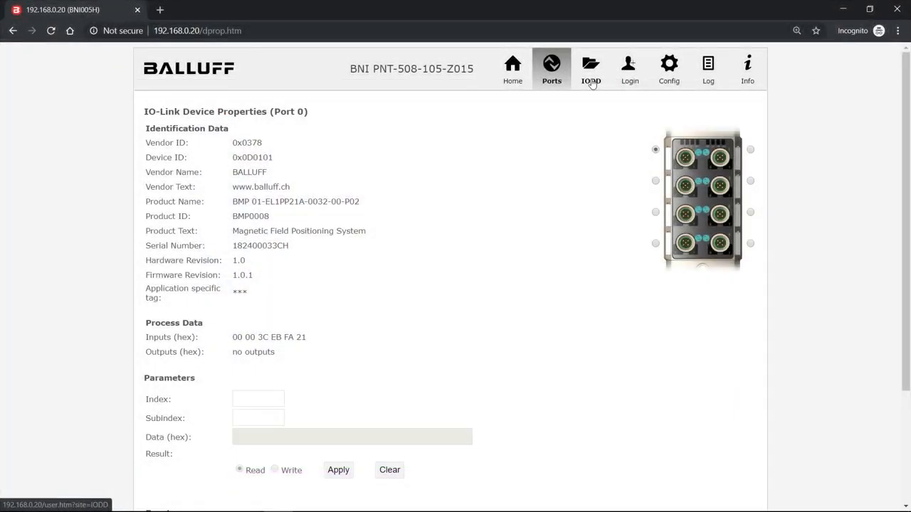
Step: Request the module's IODD management page and log in with the account password
{"action": "left_click", "coordinate": [592, 82]}
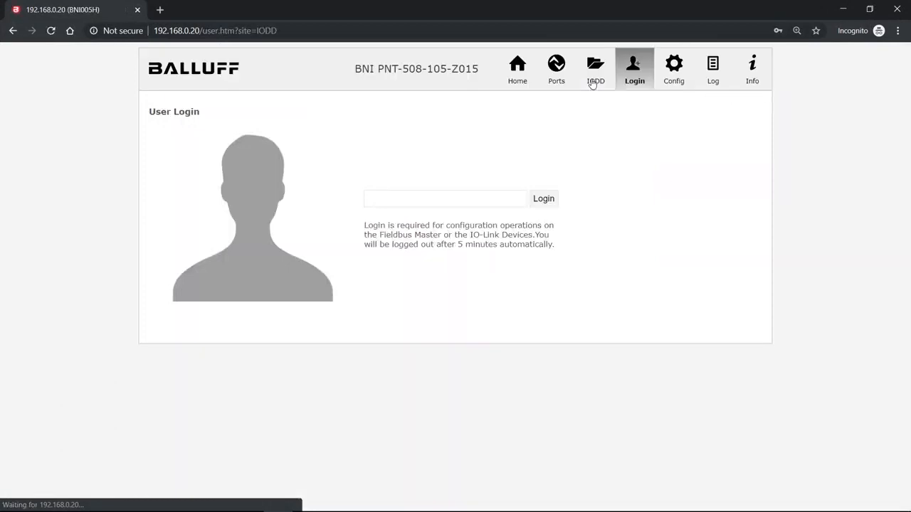
{"action": "left_click", "coordinate": [445, 199]}
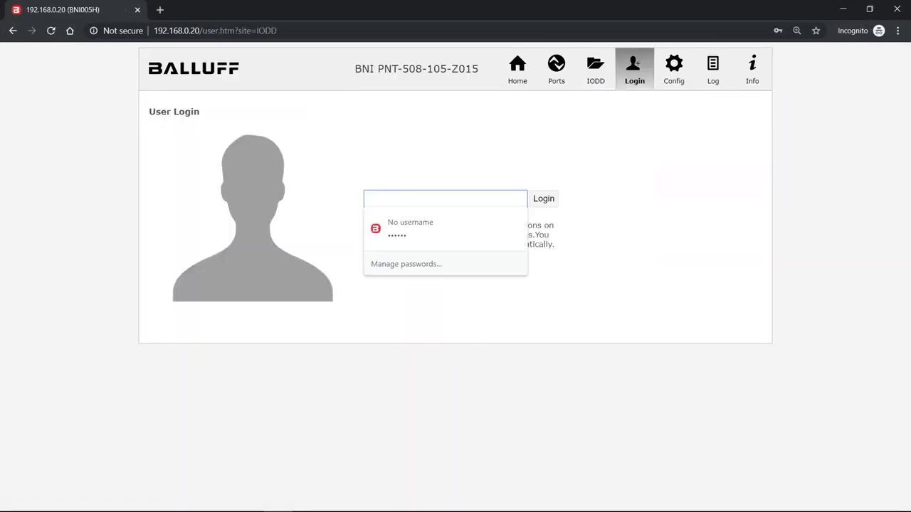
{"action": "type", "text": "b"}
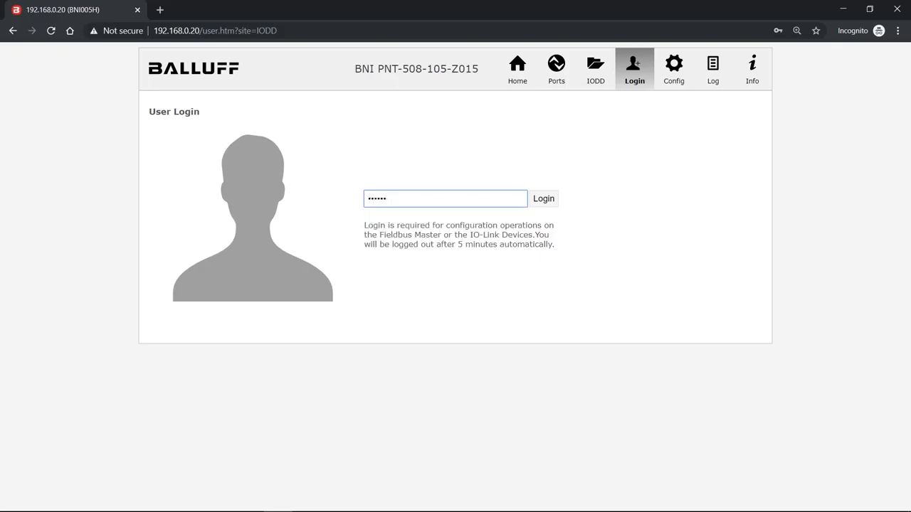
{"action": "left_click", "coordinate": [543, 200]}
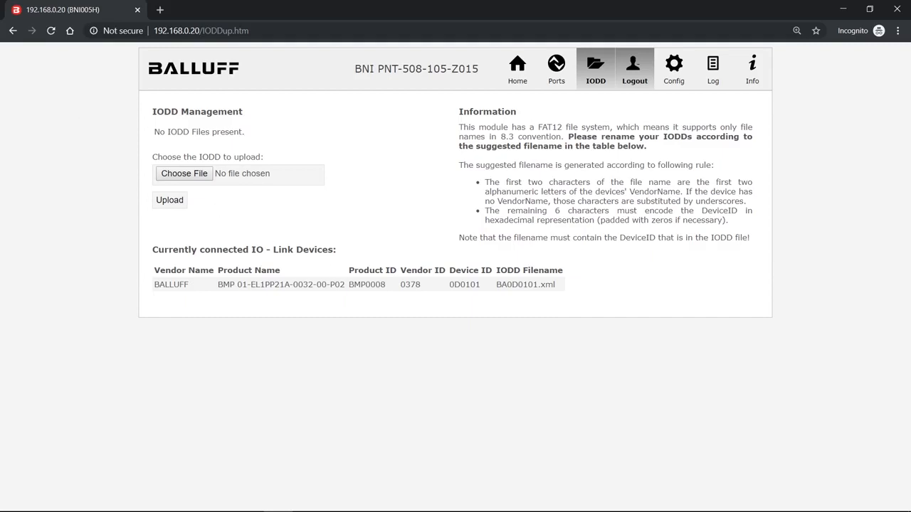
Step: Copy the connected device's product ID BMP0008 and search for it on the Balluff website in a new browser tab
{"action": "double_click", "coordinate": [373, 285]}
{"action": "right_click", "coordinate": [373, 284]}
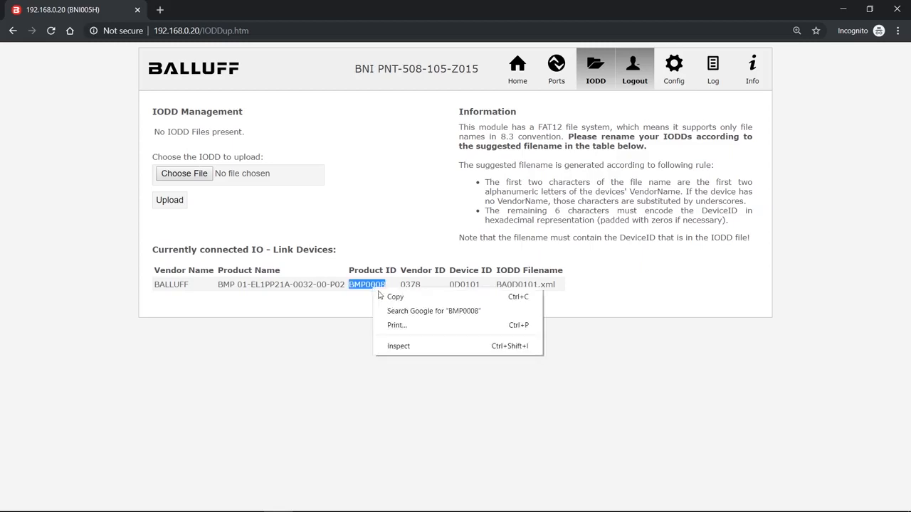
{"action": "left_click", "coordinate": [386, 299]}
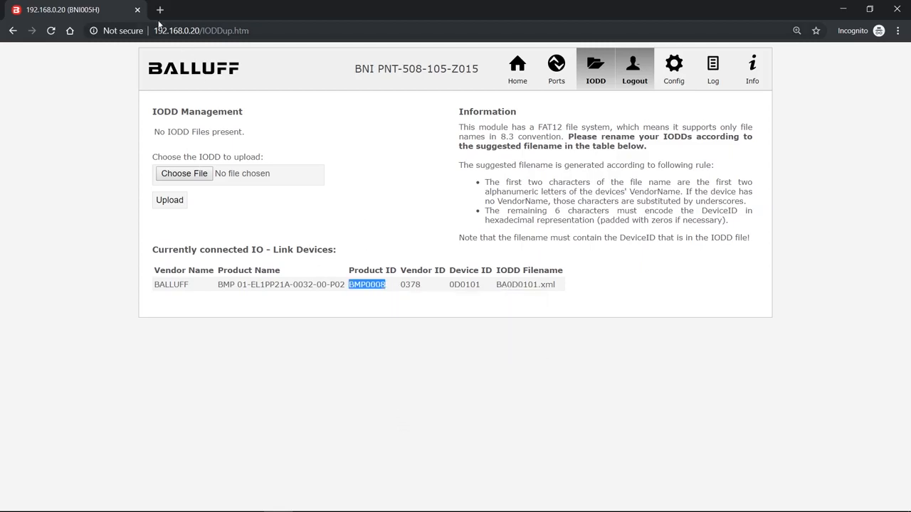
{"action": "left_click", "coordinate": [160, 10]}
{"action": "type", "text": "balluff.de"}
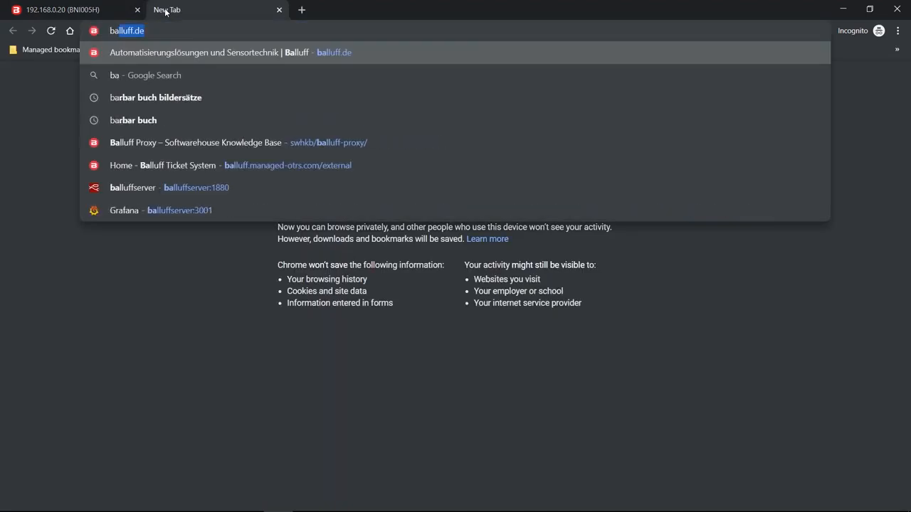
{"action": "key", "text": "Return"}
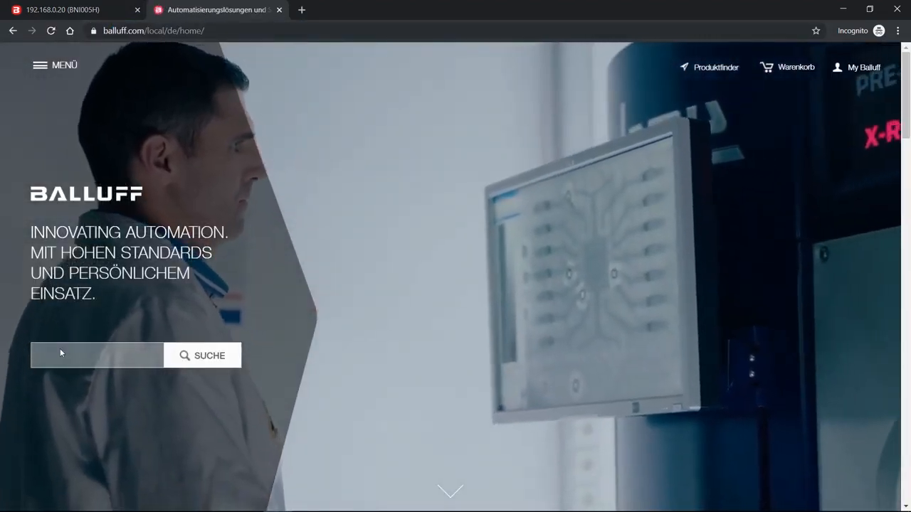
{"action": "left_click", "coordinate": [60, 348]}
{"action": "key", "text": "ctrl+v"}
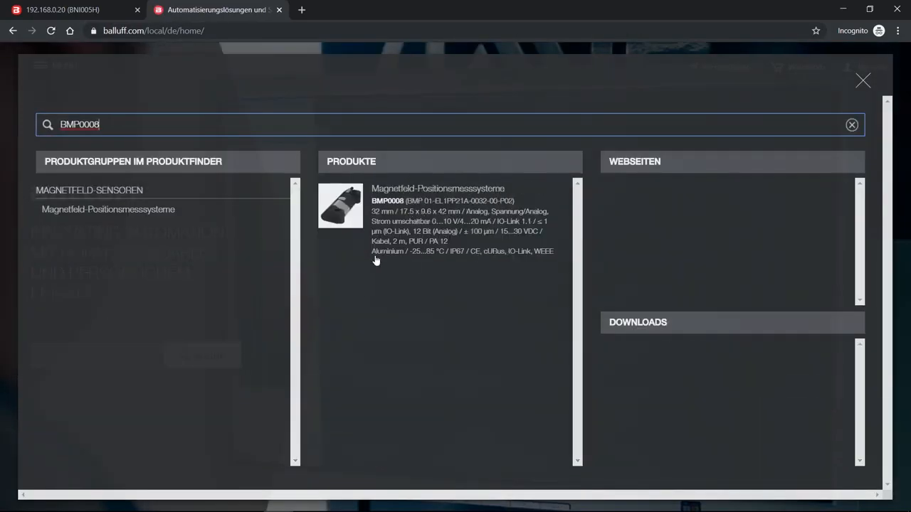
Step: Open the BMP0008 product page and locate the device description file (Gerätebeschreibungsdatei) among its downloads
{"action": "left_click", "coordinate": [409, 225]}
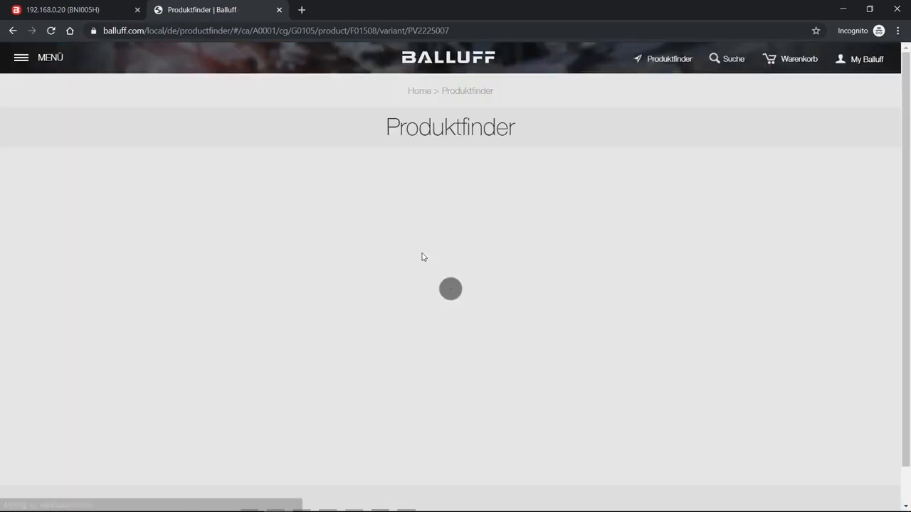
{"action": "scroll", "coordinate": [651, 289], "scroll_direction": "down", "scroll_amount": 3}
{"action": "scroll", "coordinate": [661, 319], "scroll_direction": "down", "scroll_amount": 5}
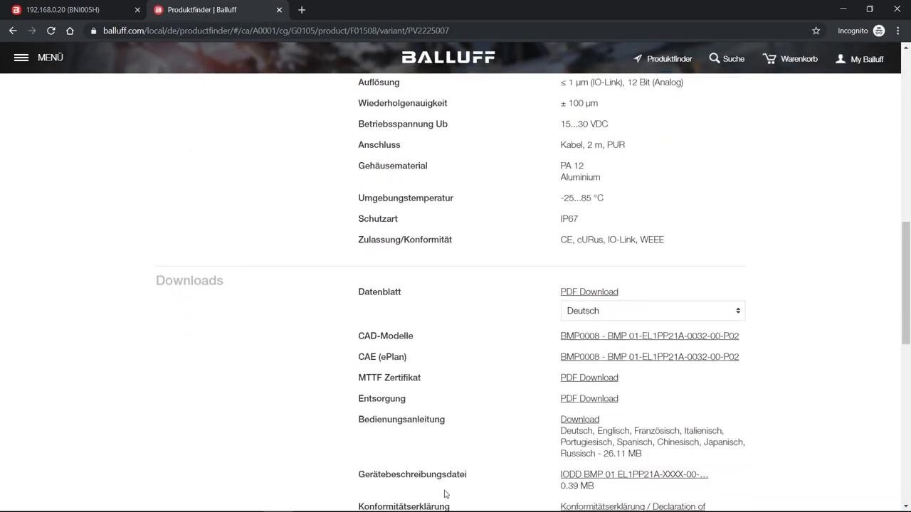
{"action": "left_click_drag", "start_coordinate": [614, 491], "coordinate": [364, 475]}
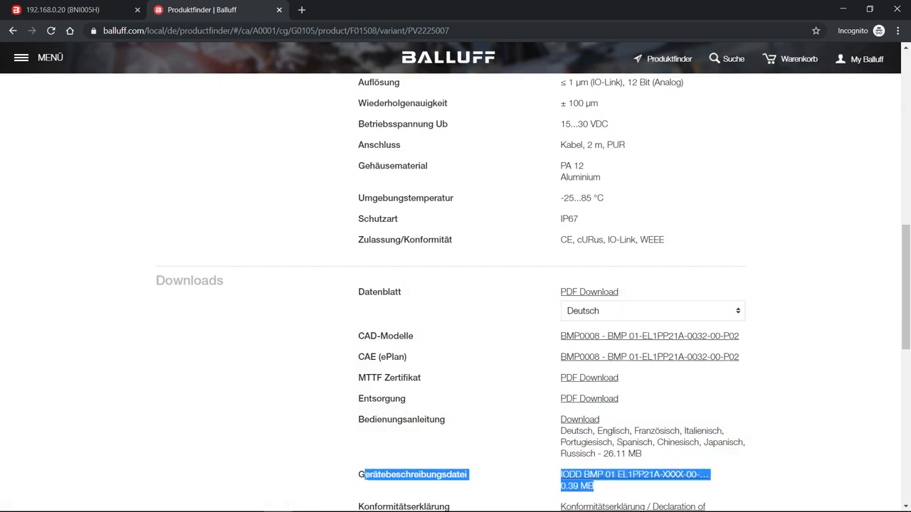
{"action": "left_click", "coordinate": [363, 474]}
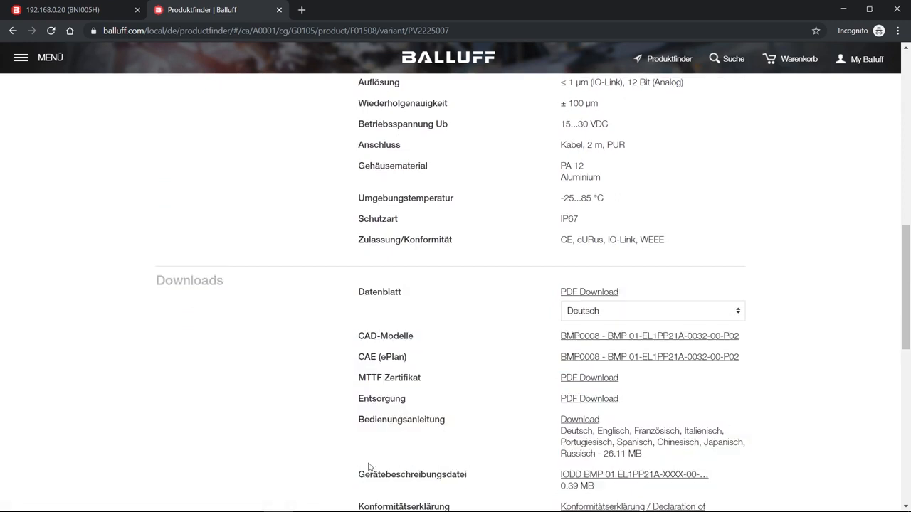
Step: Open IODDfinder in another browser tab, look up article number BMP0008 and download its IODD
{"action": "left_click", "coordinate": [303, 10]}
{"action": "type", "text": "iodd"}
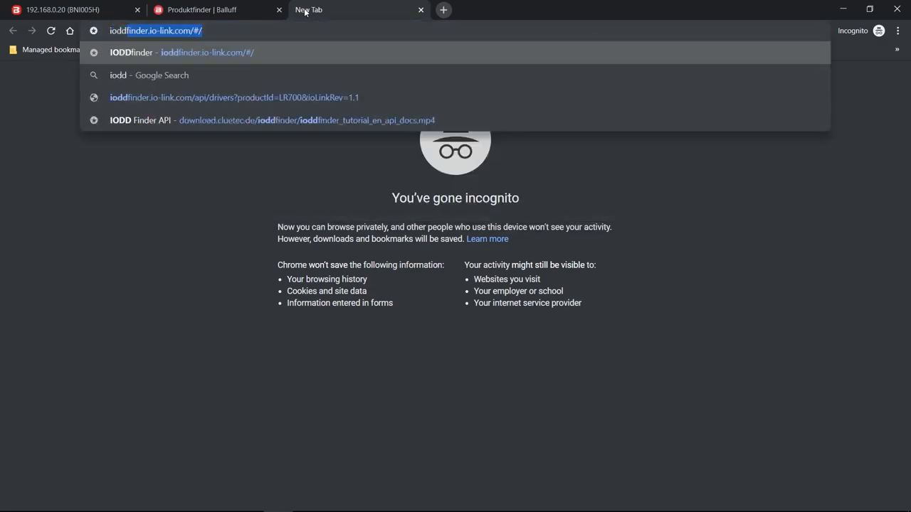
{"action": "key", "text": "Return"}
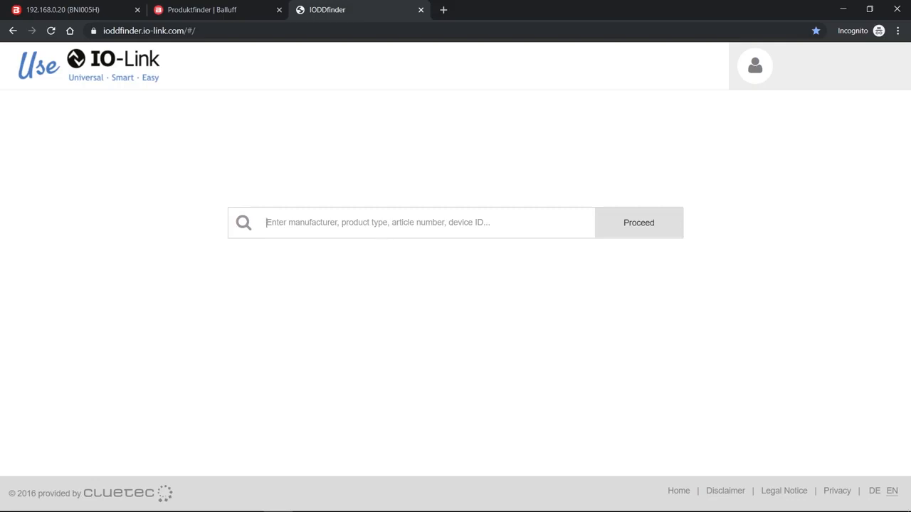
{"action": "key", "text": "ctrl+v"}
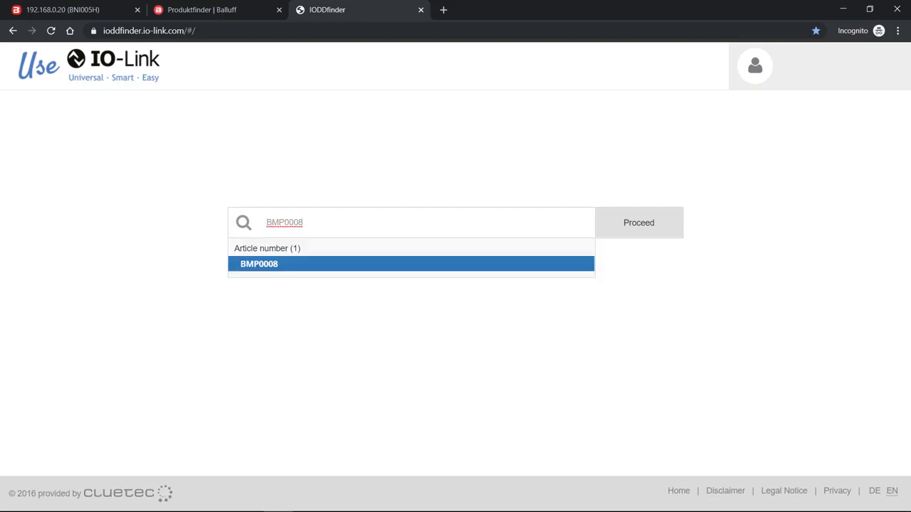
{"action": "left_click", "coordinate": [256, 264]}
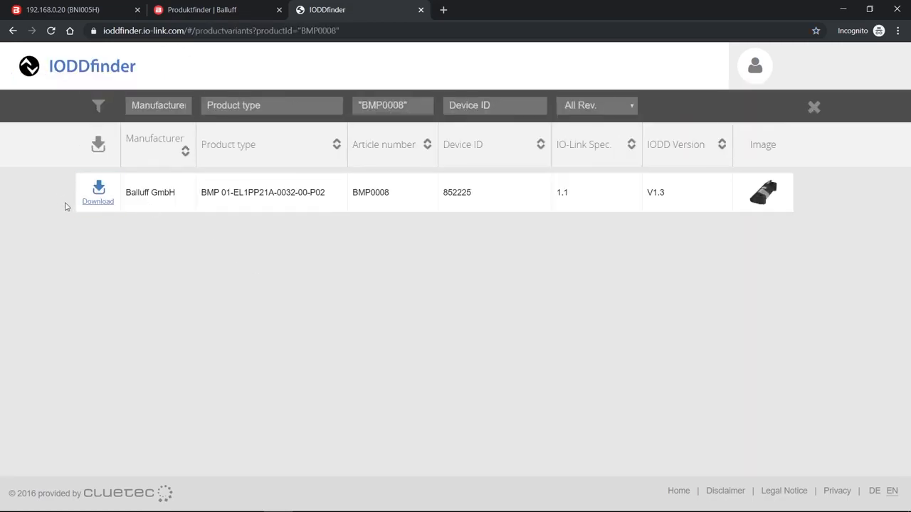
{"action": "left_click", "coordinate": [98, 187]}
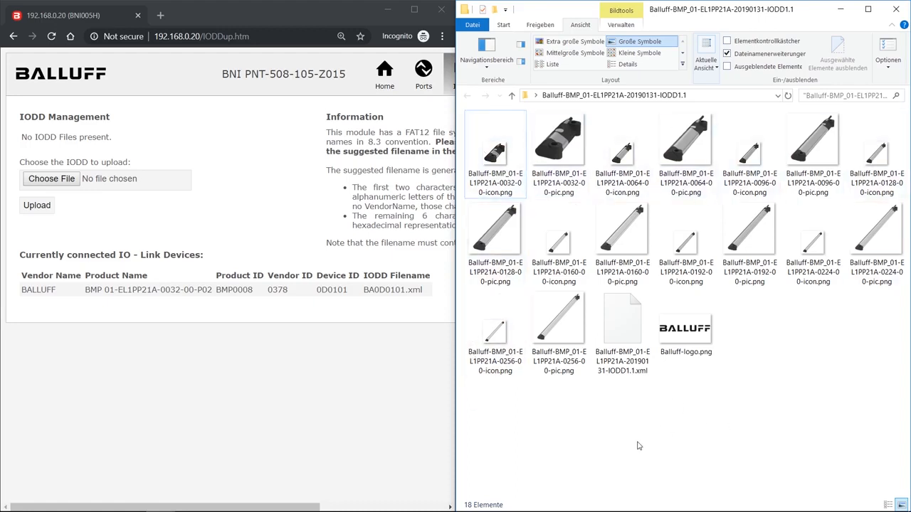
Step: Copy the suggested IODD filename from the module's page and rename the extracted XML file in File Explorer as BA0D0101.xml
{"action": "left_click", "coordinate": [619, 338]}
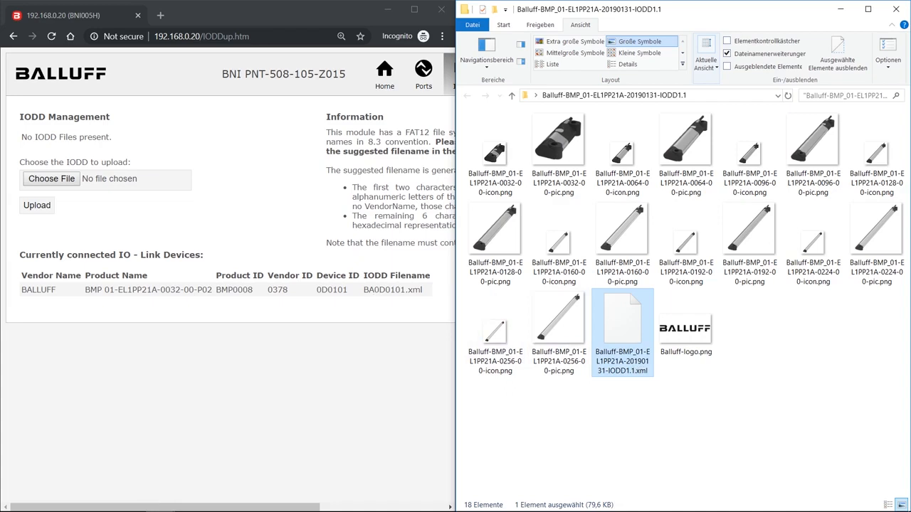
{"action": "double_click", "coordinate": [376, 290]}
{"action": "key", "text": "ctrl+c"}
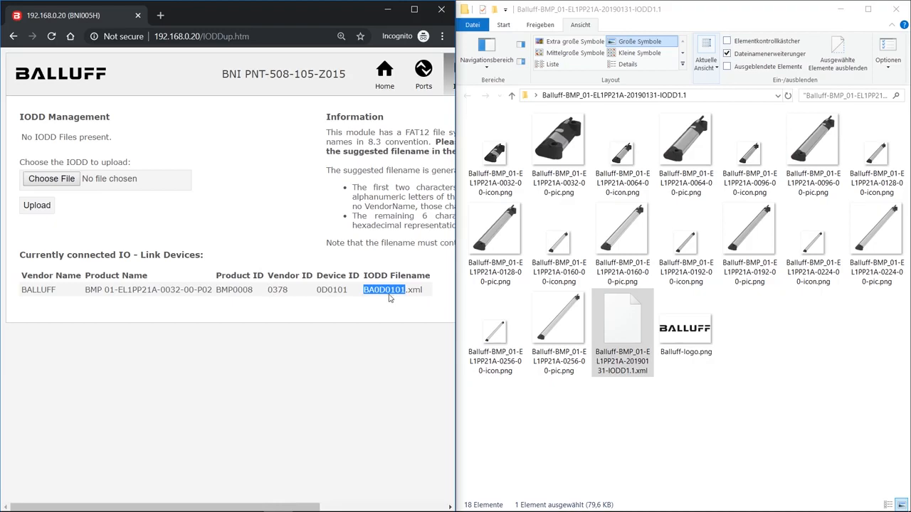
{"action": "left_click", "coordinate": [636, 361]}
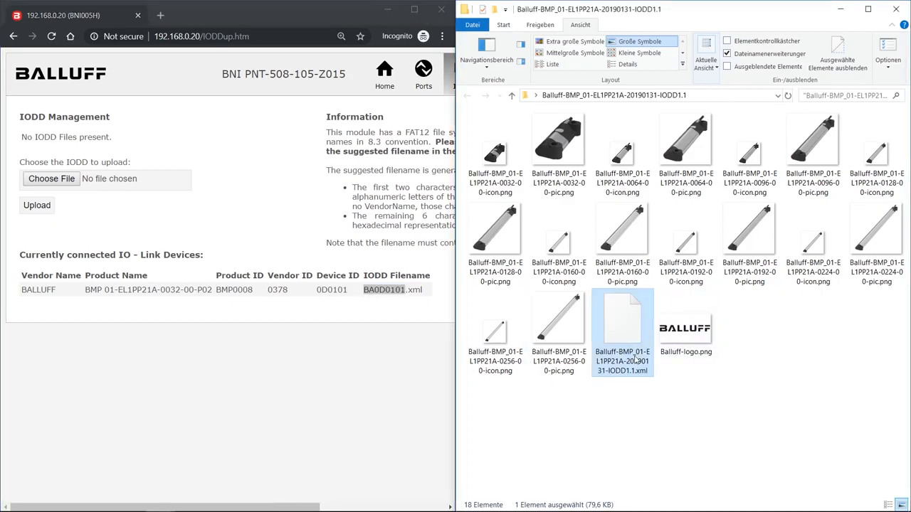
{"action": "left_click", "coordinate": [624, 363]}
{"action": "key", "text": "ctrl+v"}
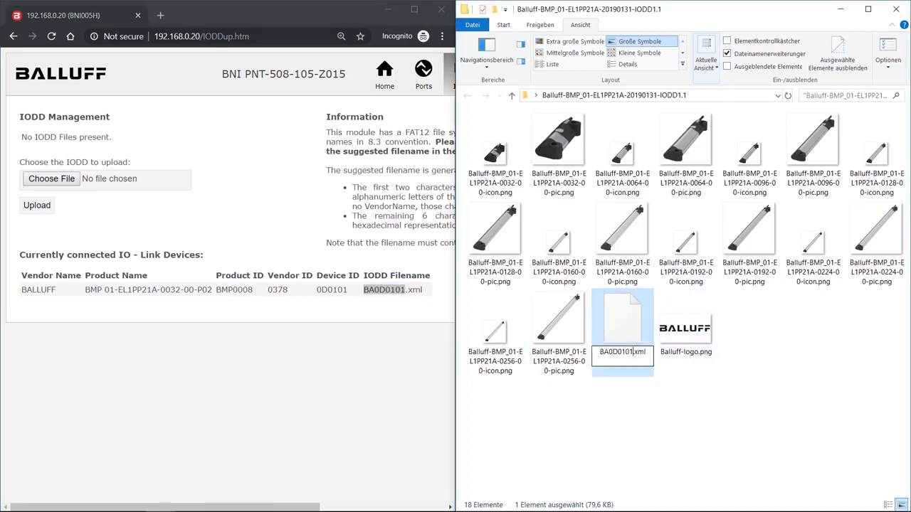
{"action": "left_click", "coordinate": [653, 420]}
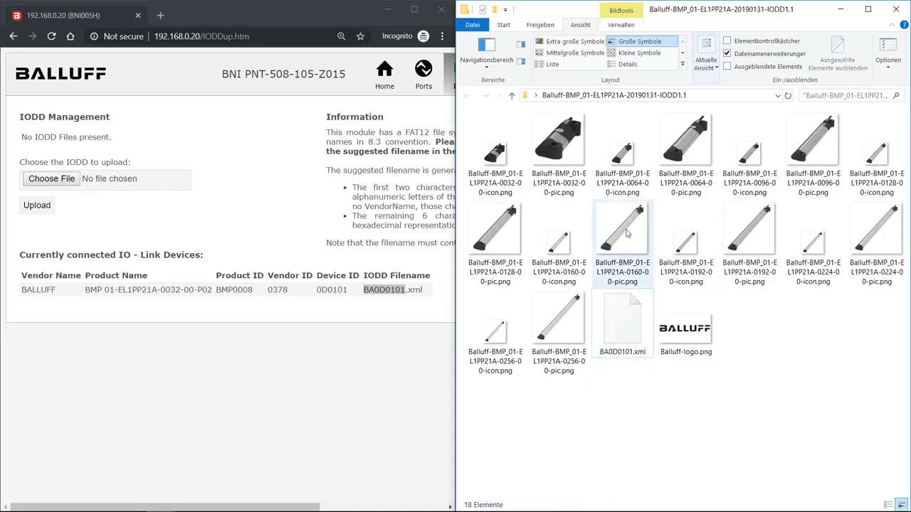
Step: Rename the picture Balluff-BMP_01-EL1PP21A-0032-00-pic.png in the extracted IODD folder as BA0D0101.png
{"action": "left_click", "coordinate": [554, 190]}
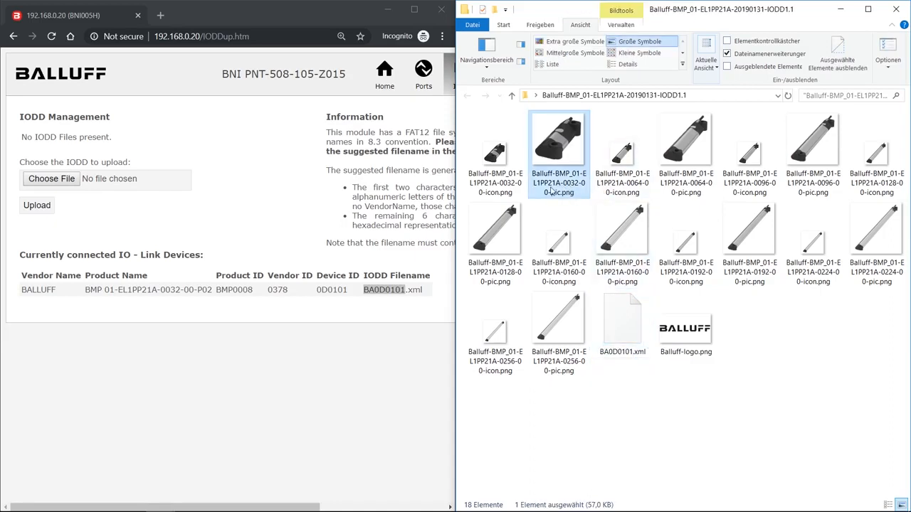
{"action": "left_click", "coordinate": [551, 190]}
{"action": "key", "text": "ctrl+v"}
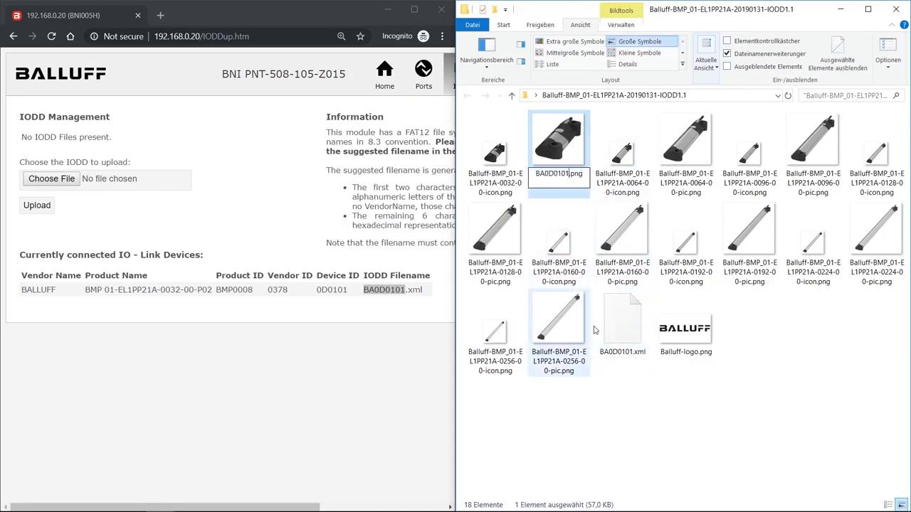
{"action": "key", "text": "Return"}
{"action": "left_click", "coordinate": [747, 336]}
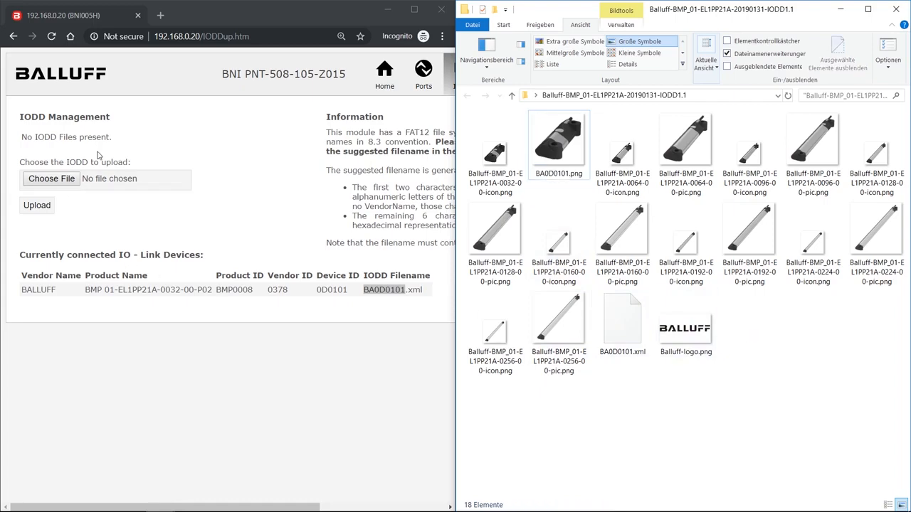
Step: Return to the module's IODD page in the maximized browser and upload BA0D0101.xml from the Desktop's IODD folder
{"action": "double_click", "coordinate": [266, 13]}
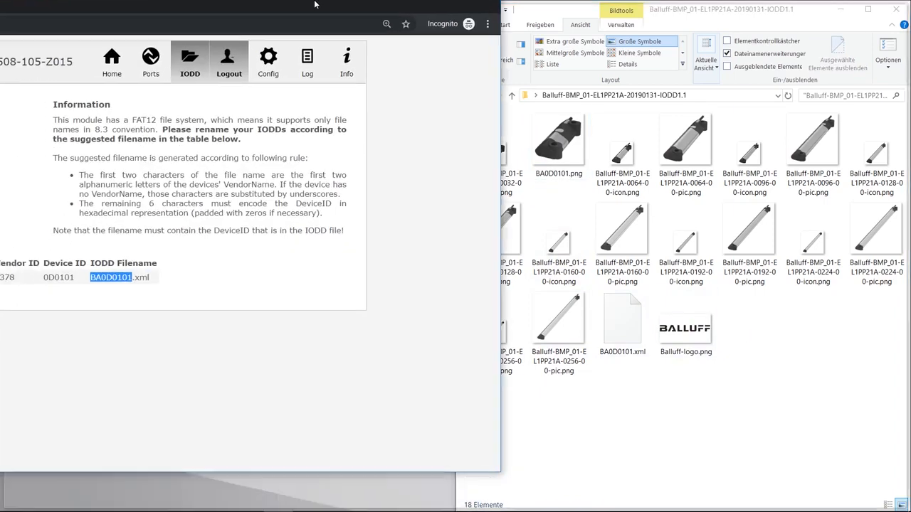
{"action": "left_click", "coordinate": [193, 173]}
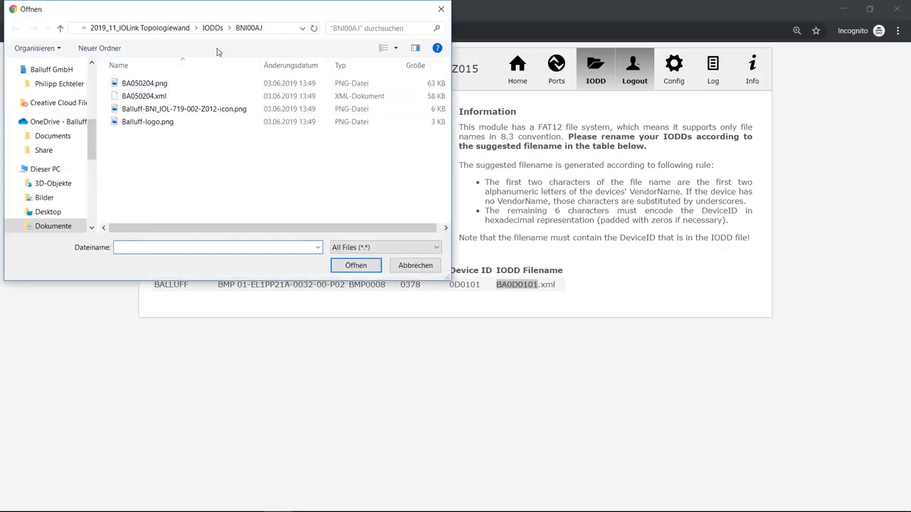
{"action": "scroll", "coordinate": [49, 106], "scroll_direction": "up", "scroll_amount": 5}
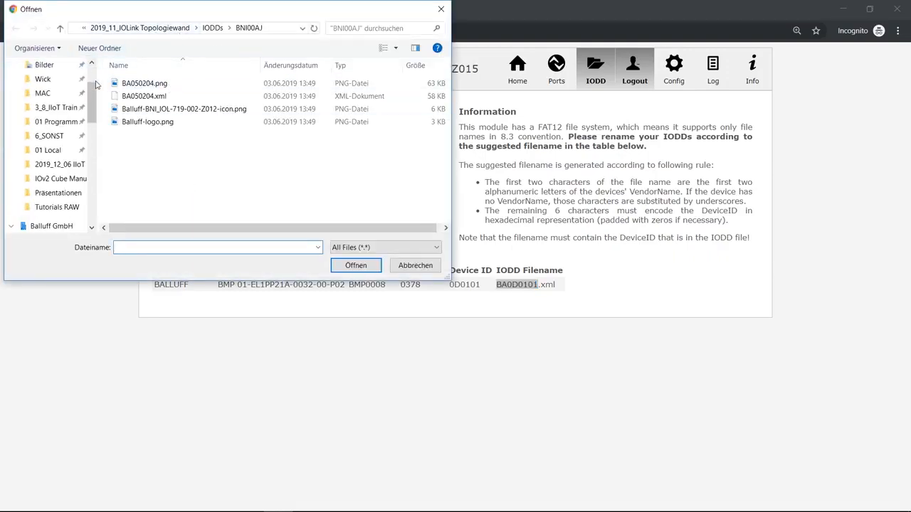
{"action": "left_click", "coordinate": [47, 89]}
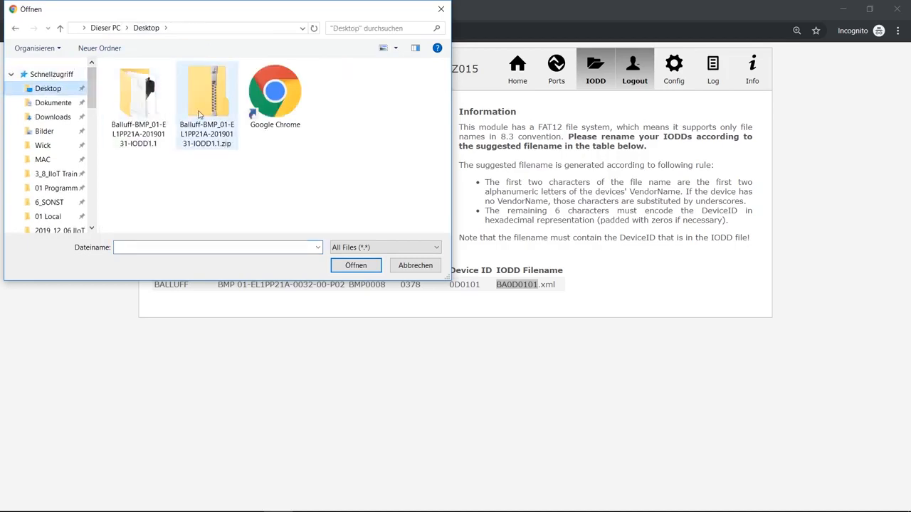
{"action": "double_click", "coordinate": [160, 106]}
{"action": "left_click", "coordinate": [205, 116]}
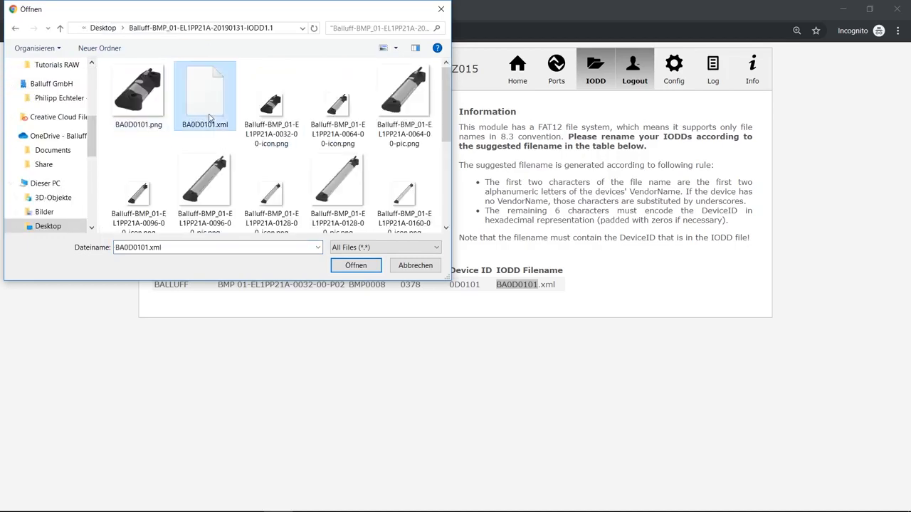
{"action": "double_click", "coordinate": [219, 105]}
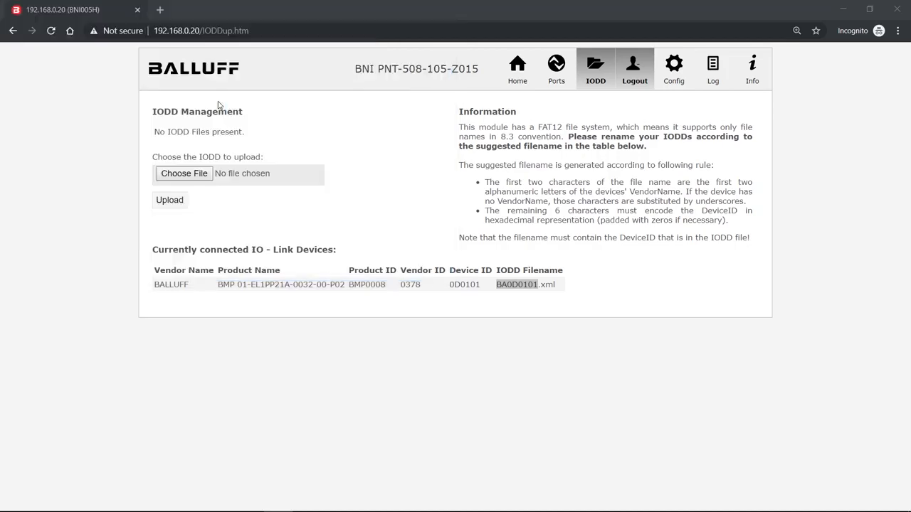
{"action": "left_click", "coordinate": [171, 200]}
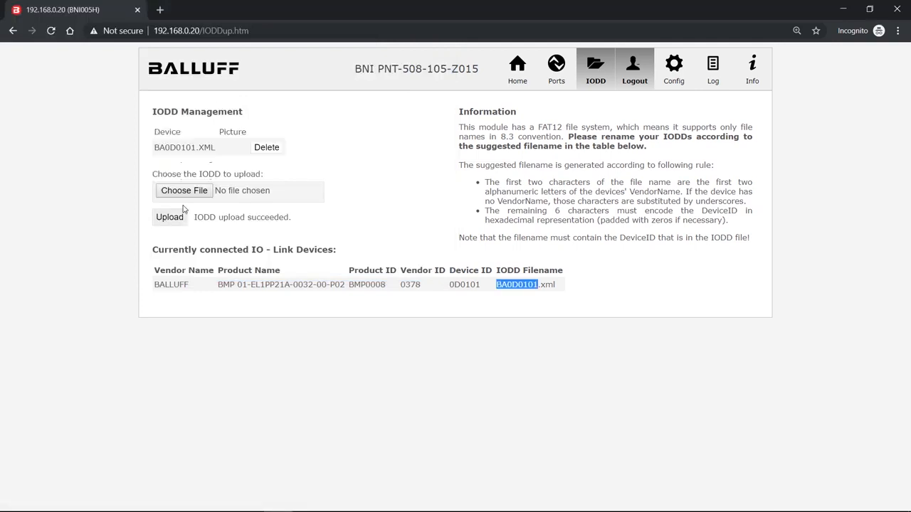
Step: Upload the device picture BA0D0101.png to the module and check its entry under Picture
{"action": "left_click", "coordinate": [196, 194]}
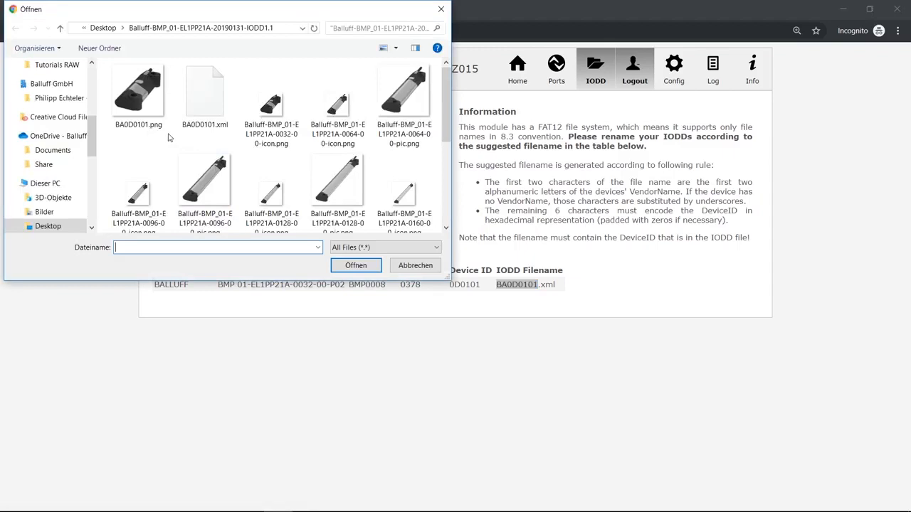
{"action": "double_click", "coordinate": [149, 93]}
{"action": "left_click", "coordinate": [163, 215]}
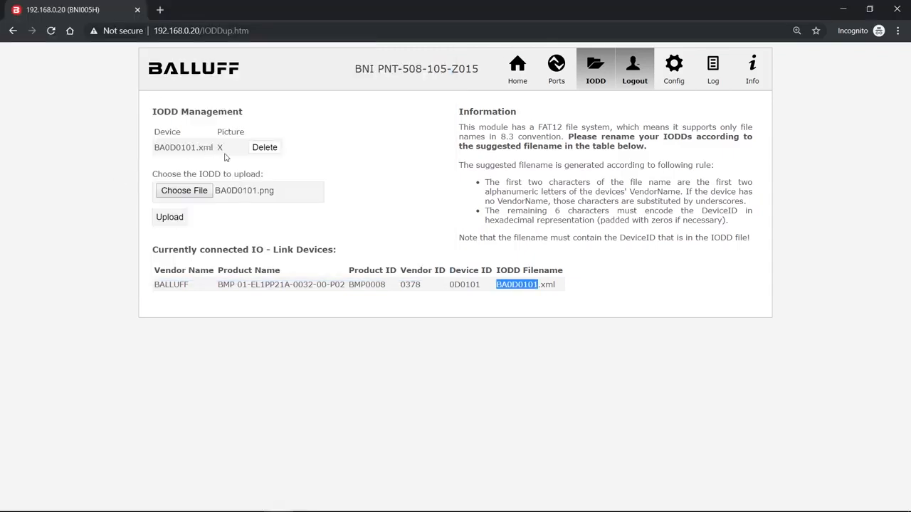
{"action": "double_click", "coordinate": [220, 147]}
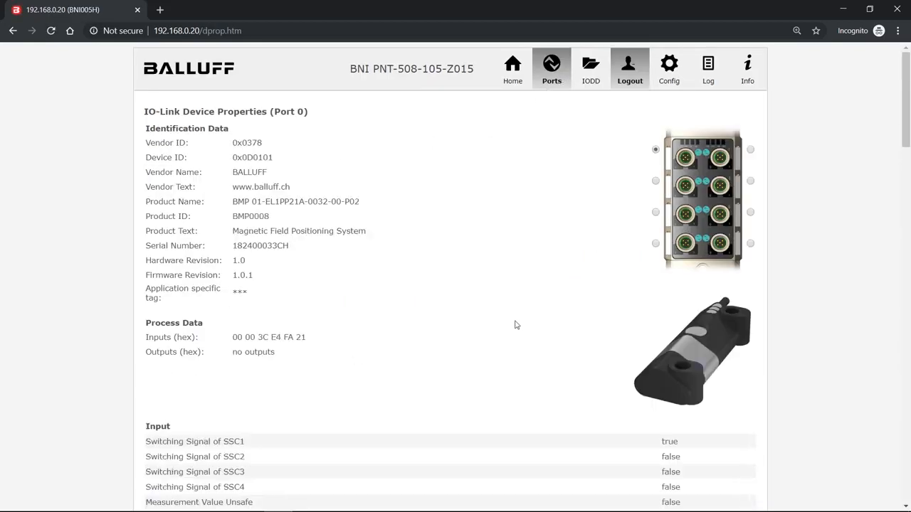
Step: Examine the process data, interpreted input values and parameter list of the BMP0008 sensor on port 0
{"action": "scroll", "coordinate": [384, 244], "scroll_direction": "down", "scroll_amount": 5}
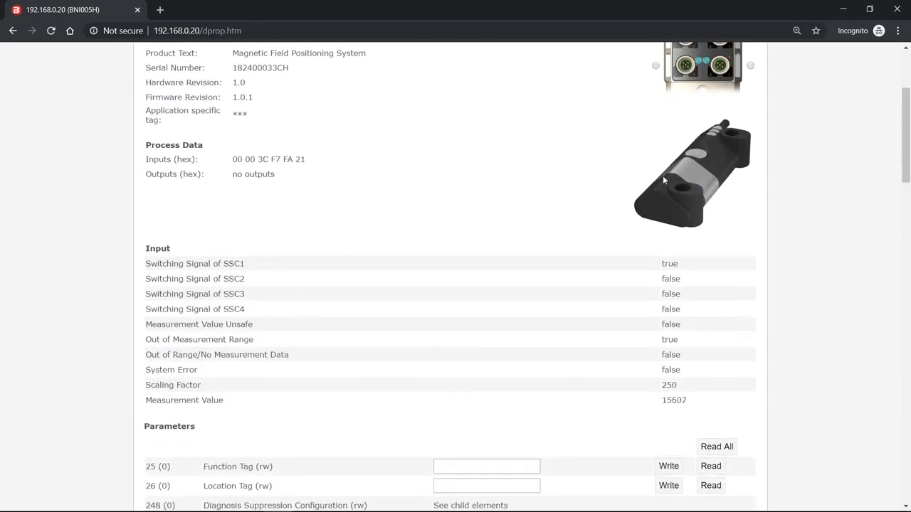
{"action": "scroll", "coordinate": [529, 191], "scroll_direction": "down", "scroll_amount": 3}
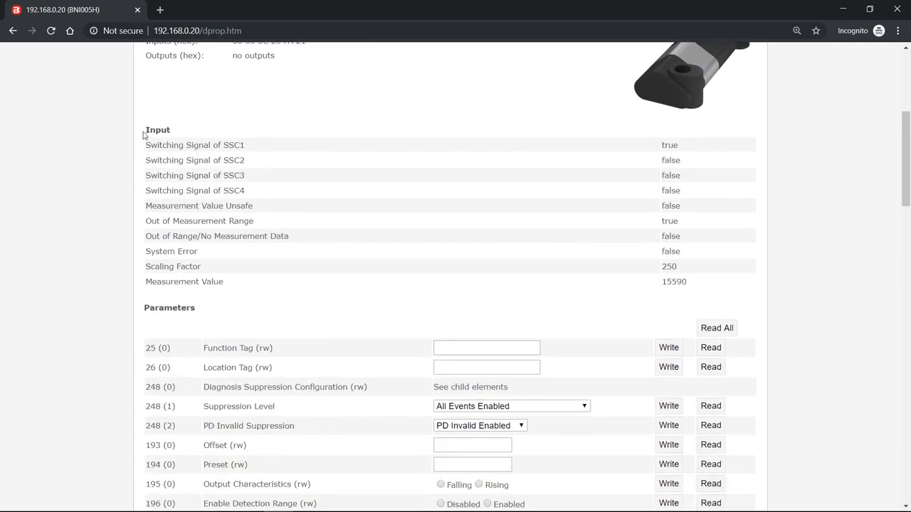
{"action": "scroll", "coordinate": [260, 292], "scroll_direction": "up", "scroll_amount": 3}
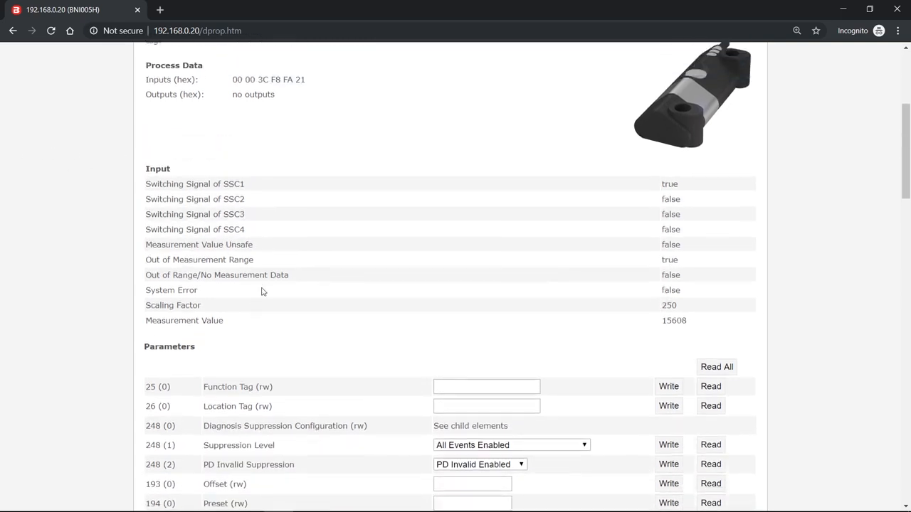
{"action": "left_click_drag", "start_coordinate": [240, 160], "coordinate": [313, 161]}
{"action": "left_click", "coordinate": [302, 242]}
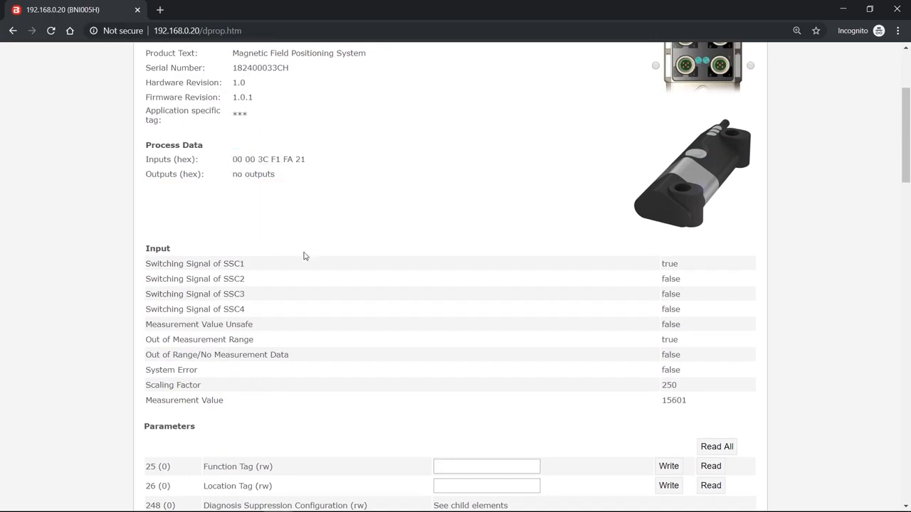
{"action": "scroll", "coordinate": [304, 256], "scroll_direction": "down", "scroll_amount": 1}
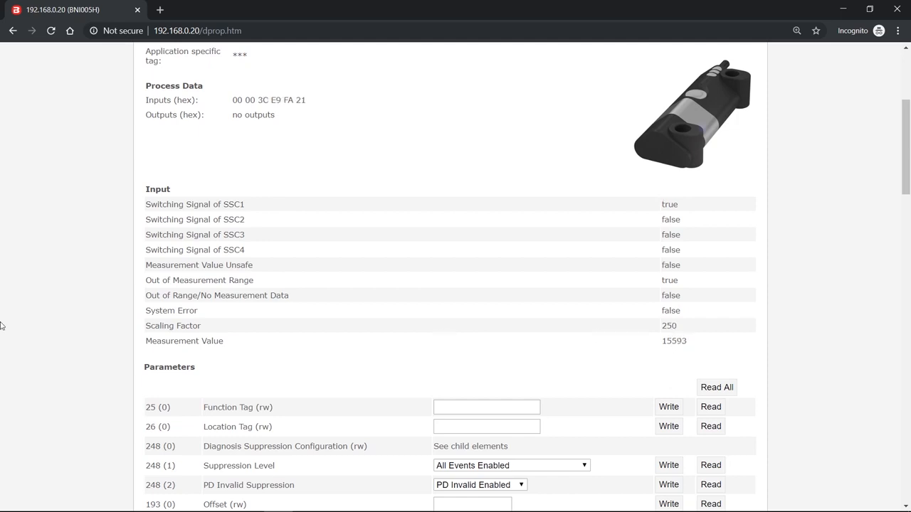
{"action": "scroll", "coordinate": [139, 285], "scroll_direction": "down", "scroll_amount": 3}
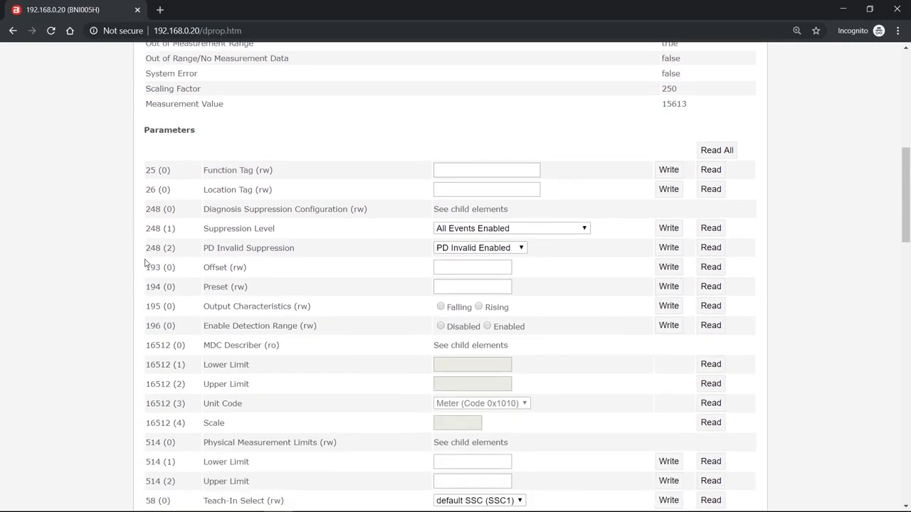
{"action": "scroll", "coordinate": [145, 264], "scroll_direction": "down", "scroll_amount": 1}
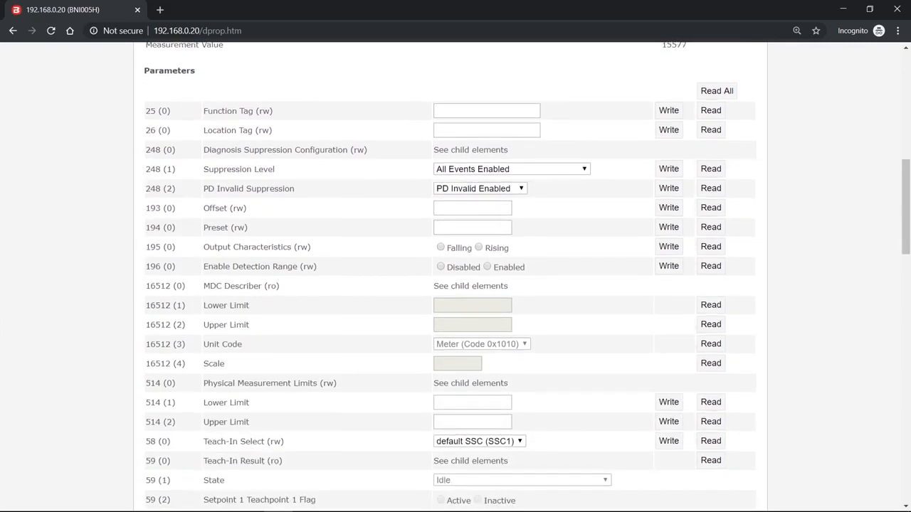
{"action": "scroll", "coordinate": [455, 278], "scroll_direction": "down", "scroll_amount": 3}
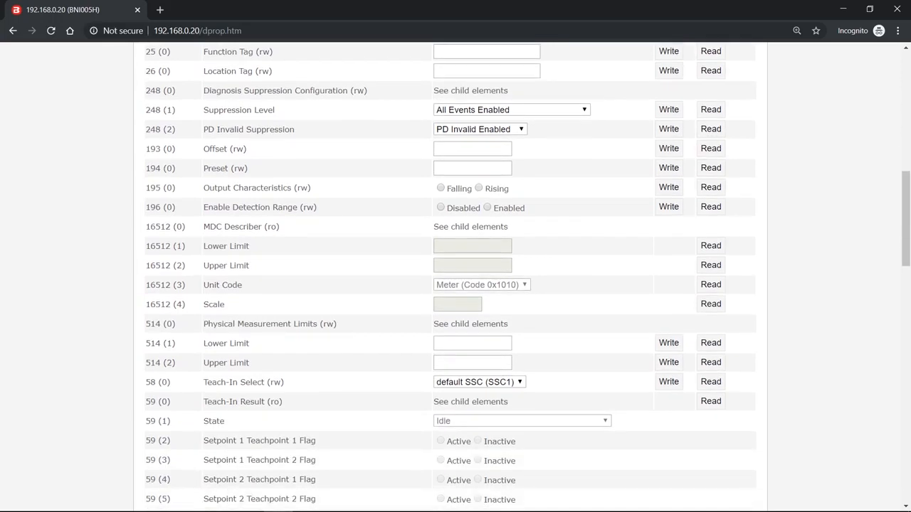
{"action": "scroll", "coordinate": [455, 278], "scroll_direction": "up", "scroll_amount": 3}
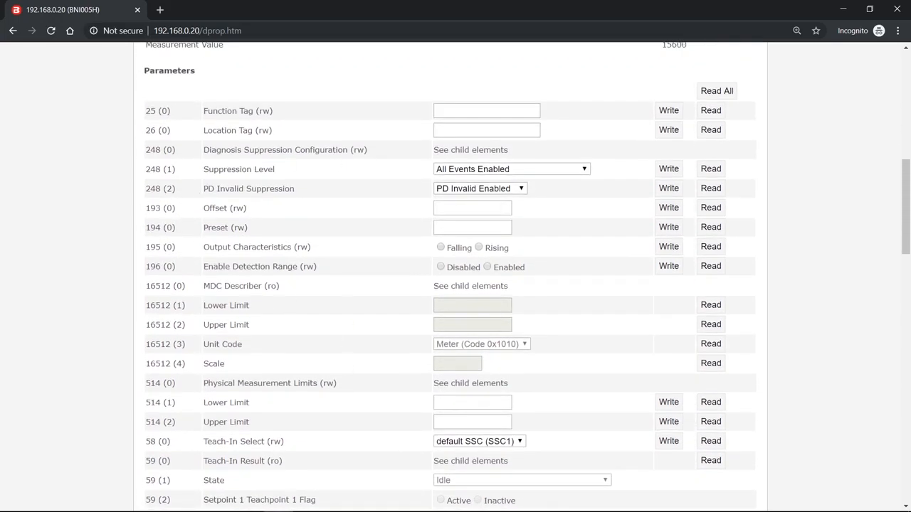
Step: Read Setpoint 1 (SP1) and Setpoint 2 (SP2) of the SSC 1 parameter from the sensor
{"action": "scroll", "coordinate": [254, 250], "scroll_direction": "down", "scroll_amount": 3}
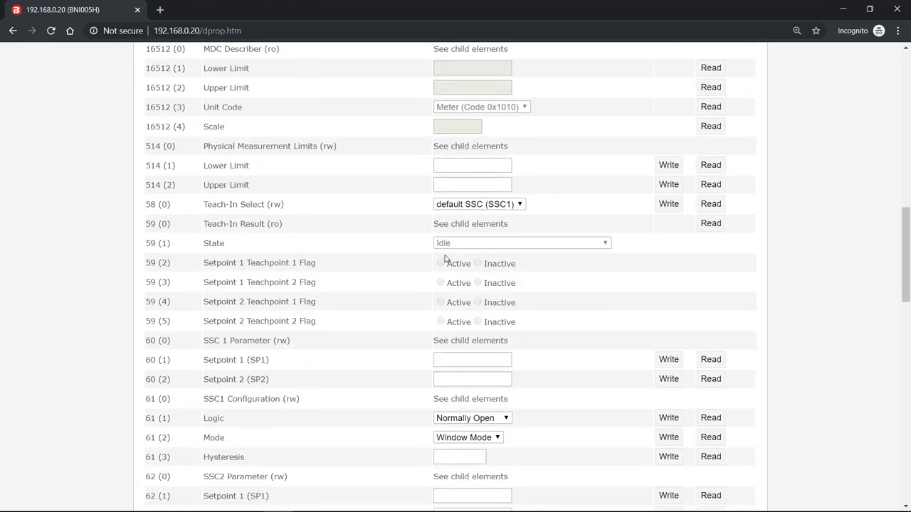
{"action": "scroll", "coordinate": [427, 248], "scroll_direction": "down", "scroll_amount": 2}
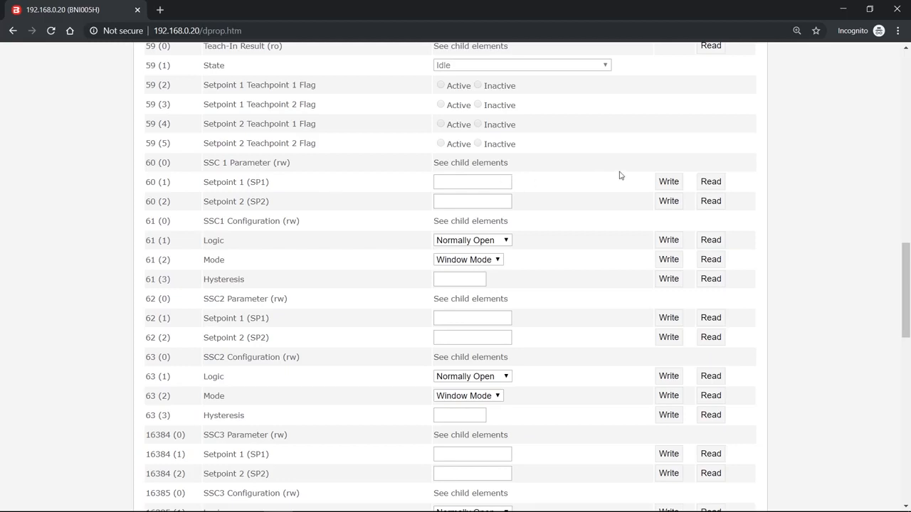
{"action": "left_click", "coordinate": [710, 183]}
{"action": "left_click", "coordinate": [710, 201]}
Step: Set SSC 1 Setpoint 2 (SP2) to 20000, write it to the sensor and read it back to verify
{"action": "left_click_drag", "start_coordinate": [466, 202], "coordinate": [428, 204]}
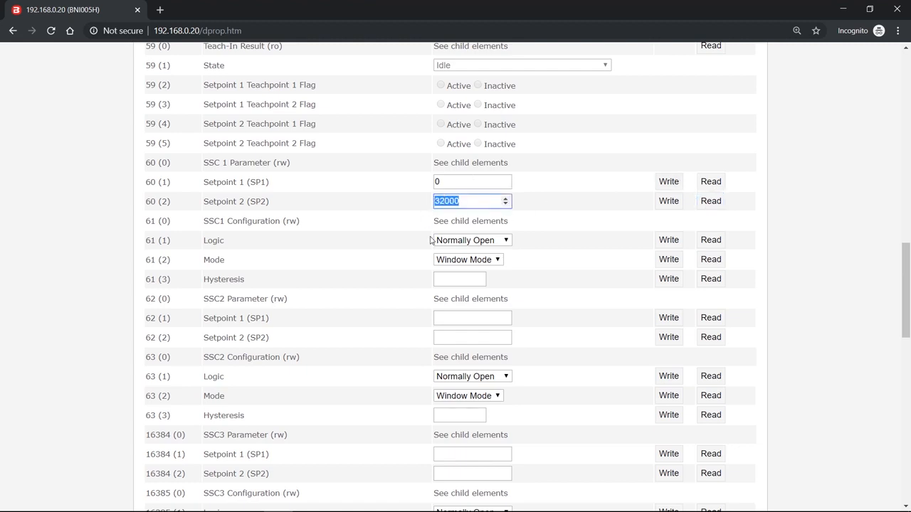
{"action": "type", "text": "2"}
{"action": "left_click", "coordinate": [662, 202]}
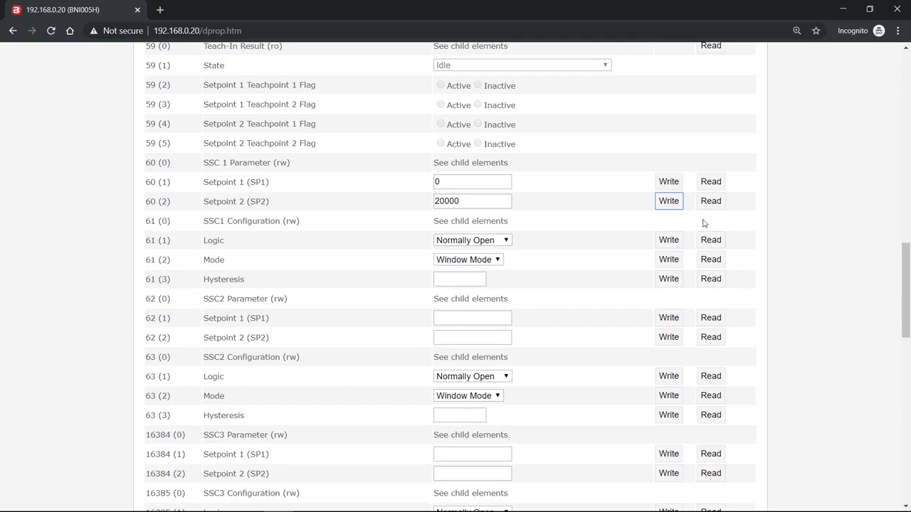
{"action": "left_click", "coordinate": [714, 199]}
{"action": "left_click_drag", "start_coordinate": [501, 201], "coordinate": [417, 207]}
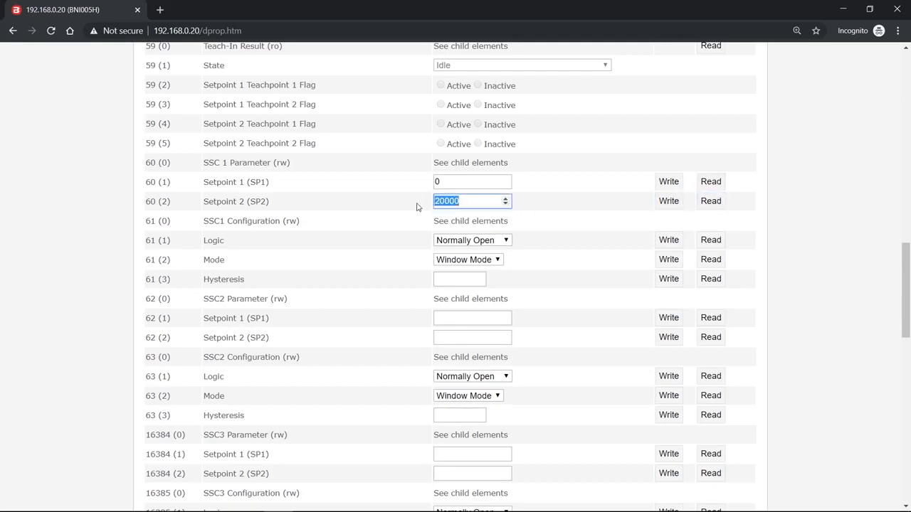
{"action": "left_click", "coordinate": [556, 209]}
Step: Open the module configuration page, select IO Link as the mode for pin 4 of port 2, and apply the port settings
{"action": "scroll", "coordinate": [561, 212], "scroll_direction": "down", "scroll_amount": 2}
{"action": "scroll", "coordinate": [562, 213], "scroll_direction": "up", "scroll_amount": 2}
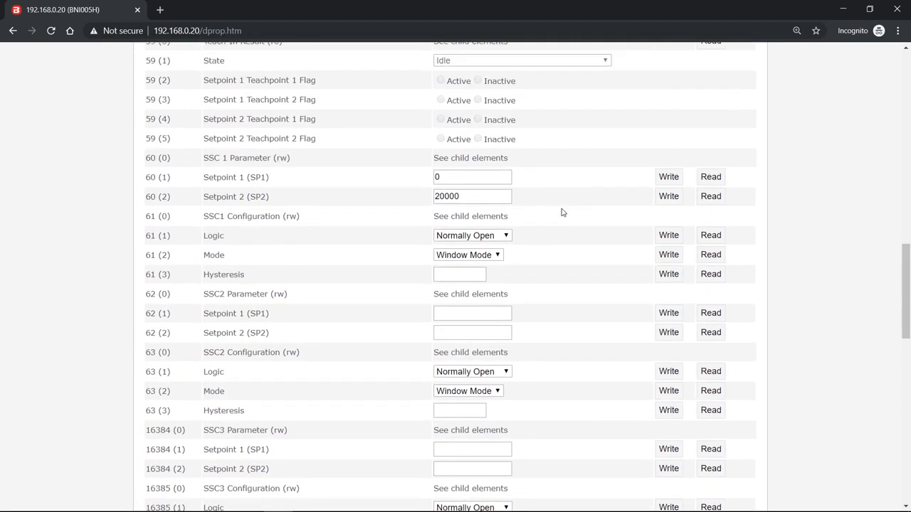
{"action": "scroll", "coordinate": [561, 213], "scroll_direction": "up", "scroll_amount": 15}
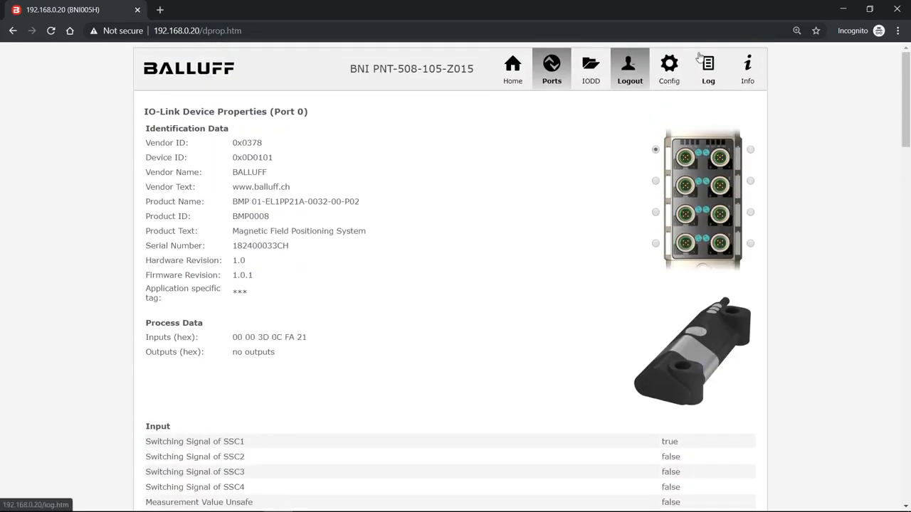
{"action": "left_click", "coordinate": [669, 66]}
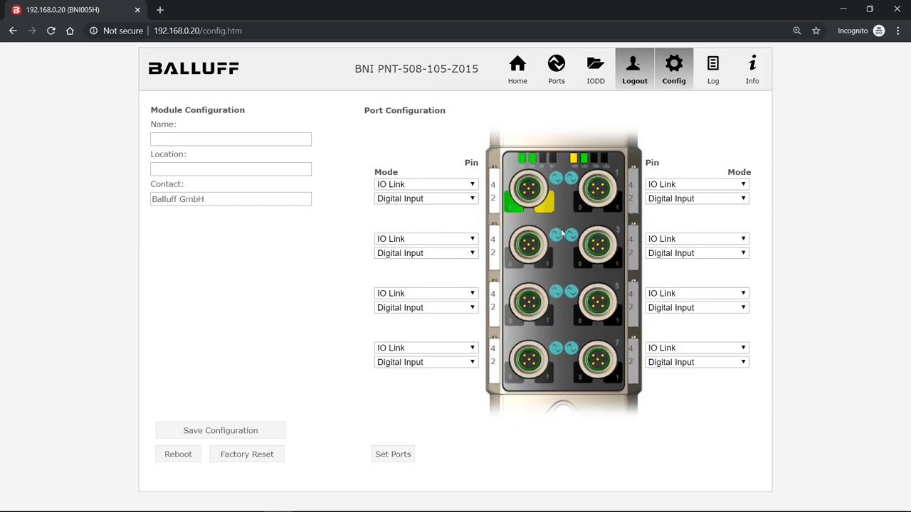
{"action": "left_click", "coordinate": [459, 240]}
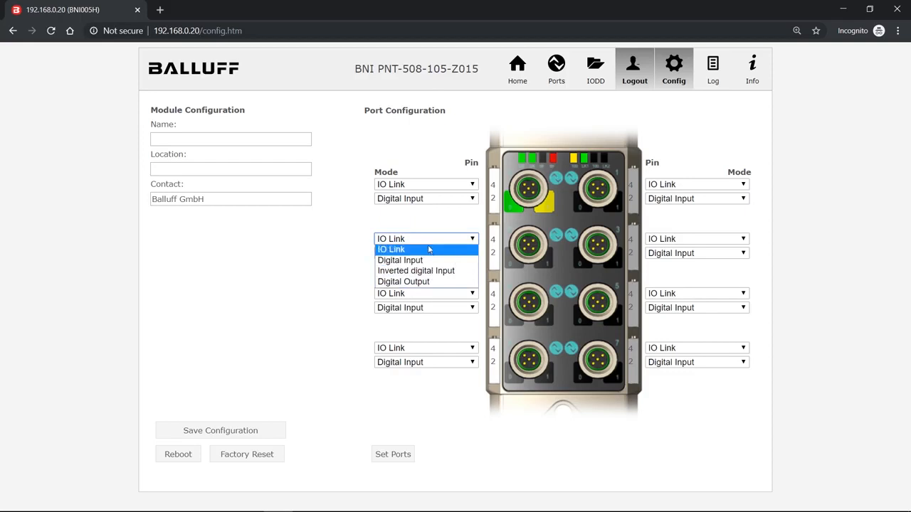
{"action": "left_click", "coordinate": [429, 249]}
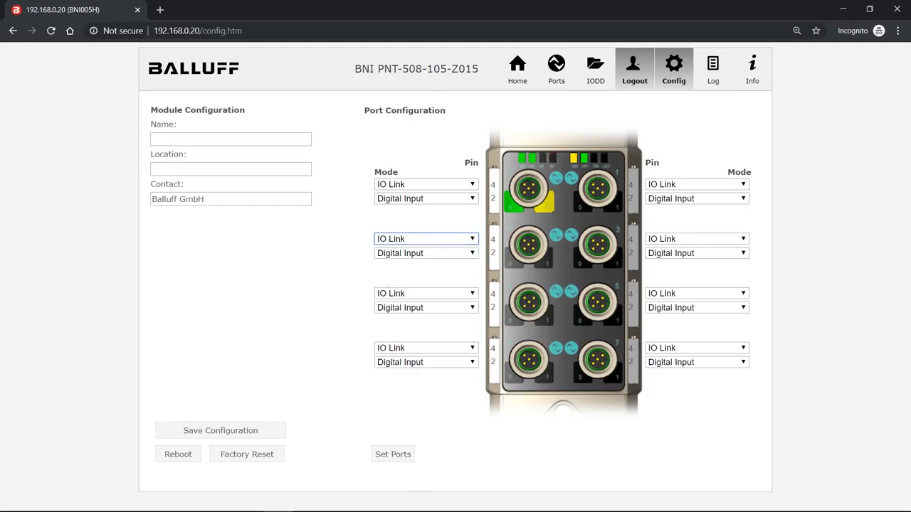
{"action": "left_click", "coordinate": [490, 453]}
{"action": "left_click", "coordinate": [397, 456]}
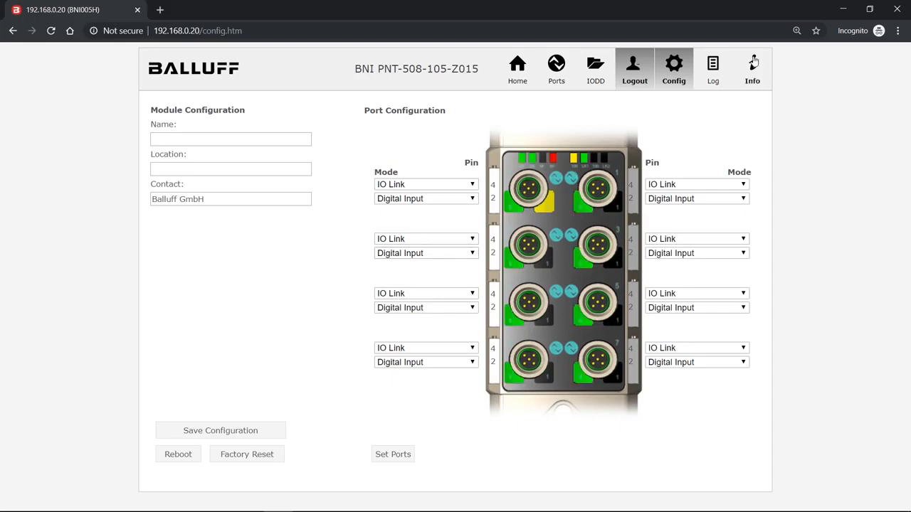
Step: Open the module's log page to view its system information and event entries
{"action": "left_click", "coordinate": [712, 64]}
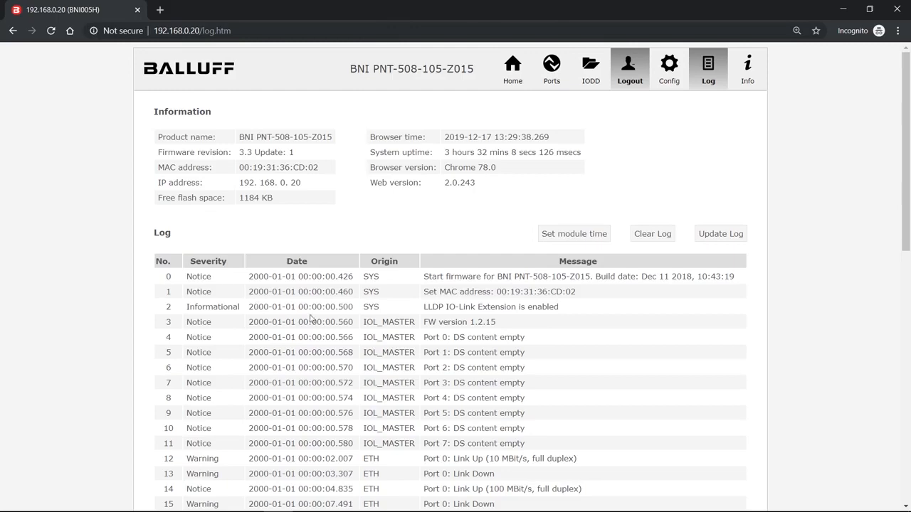
Step: Review the log's event entries through to the last one and set the module time
{"action": "scroll", "coordinate": [306, 341], "scroll_direction": "down", "scroll_amount": 3}
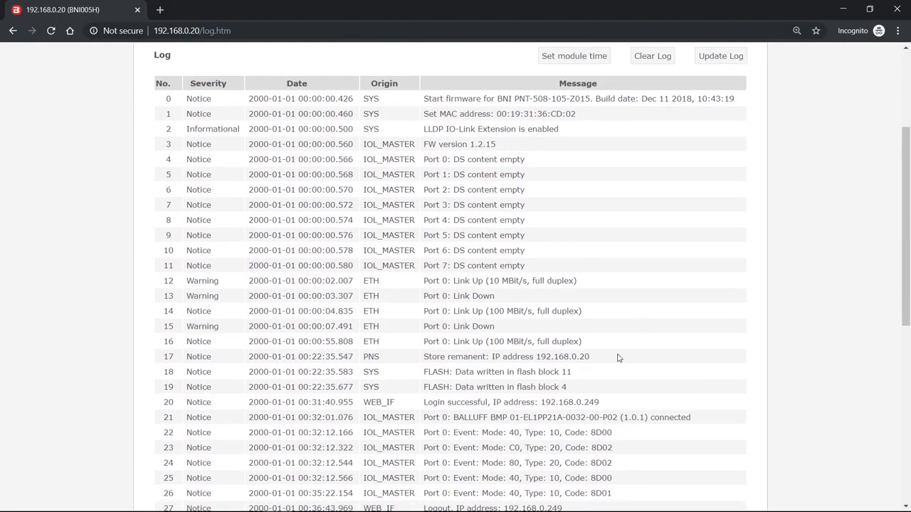
{"action": "scroll", "coordinate": [641, 254], "scroll_direction": "down", "scroll_amount": 3}
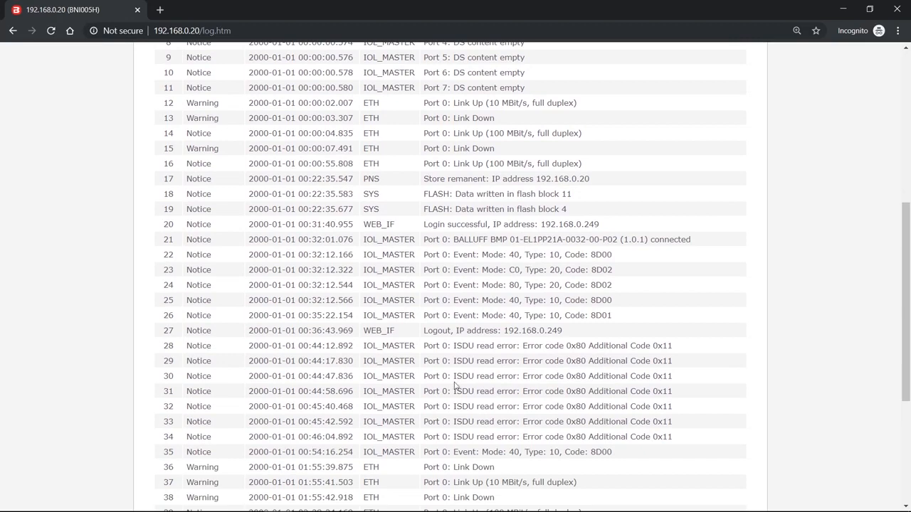
{"action": "scroll", "coordinate": [455, 385], "scroll_direction": "down", "scroll_amount": 4}
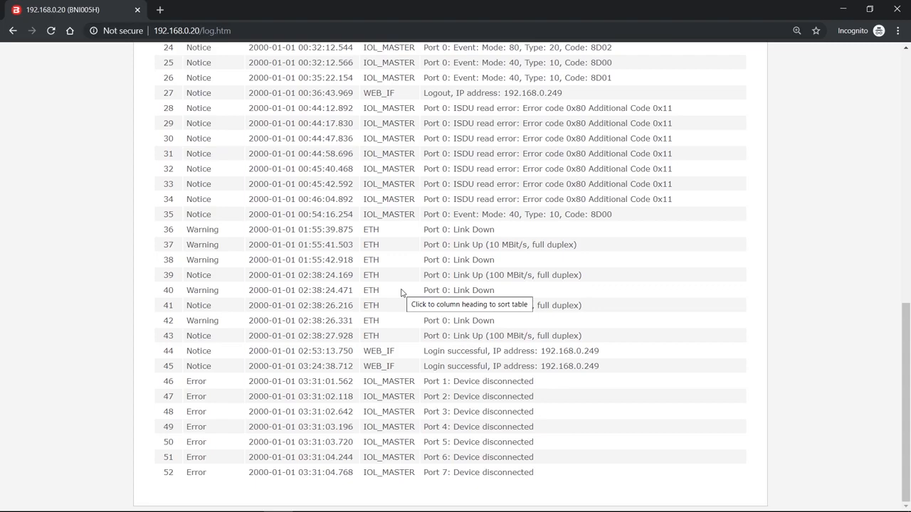
{"action": "scroll", "coordinate": [401, 292], "scroll_direction": "up", "scroll_amount": 3}
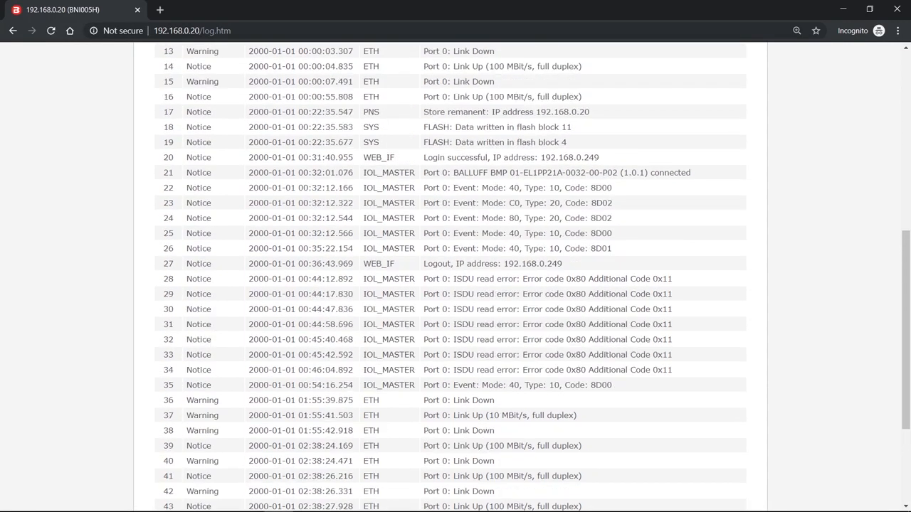
{"action": "scroll", "coordinate": [421, 228], "scroll_direction": "up", "scroll_amount": 4}
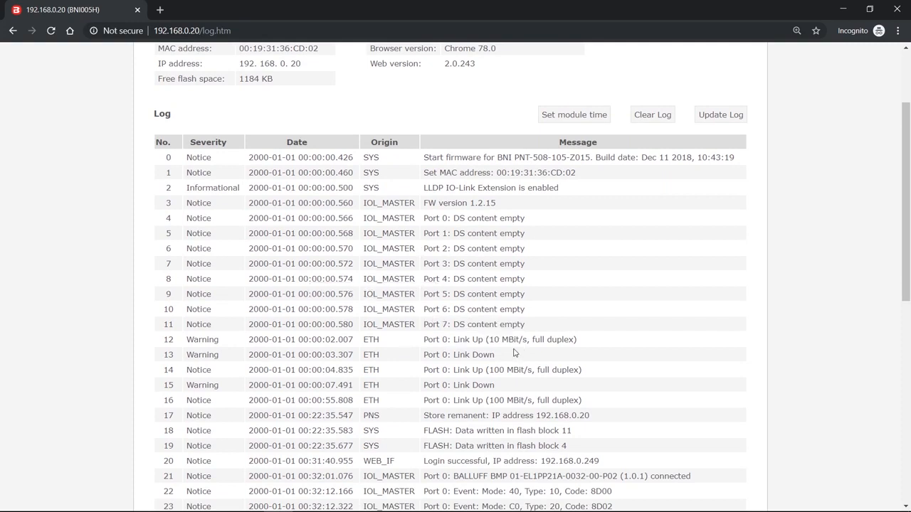
{"action": "scroll", "coordinate": [402, 201], "scroll_direction": "up", "scroll_amount": 2}
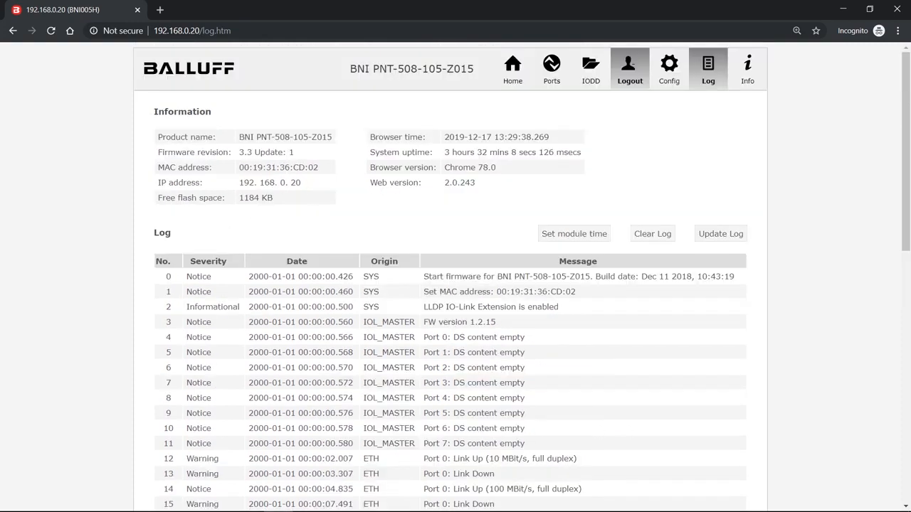
{"action": "left_click", "coordinate": [564, 240]}
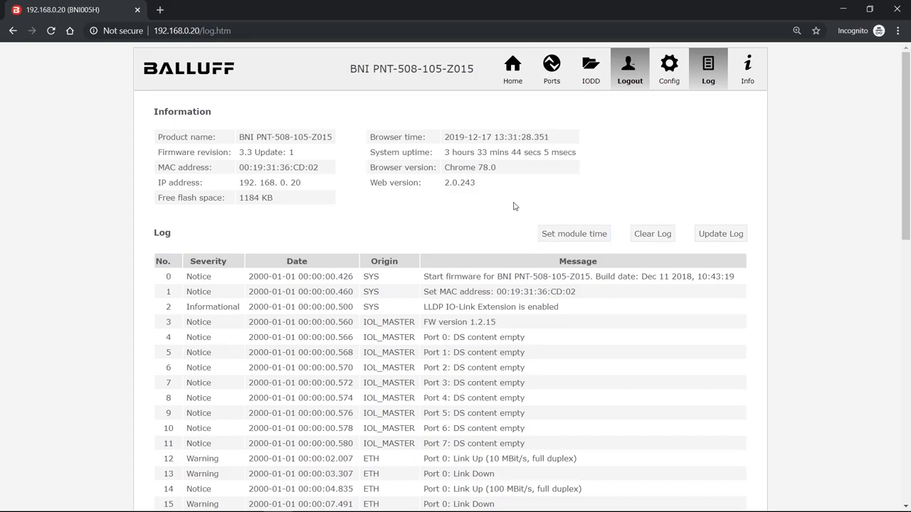
Step: Update the log and examine its newest entries at the end of the list
{"action": "left_click", "coordinate": [738, 235]}
{"action": "scroll", "coordinate": [221, 285], "scroll_direction": "down", "scroll_amount": 9}
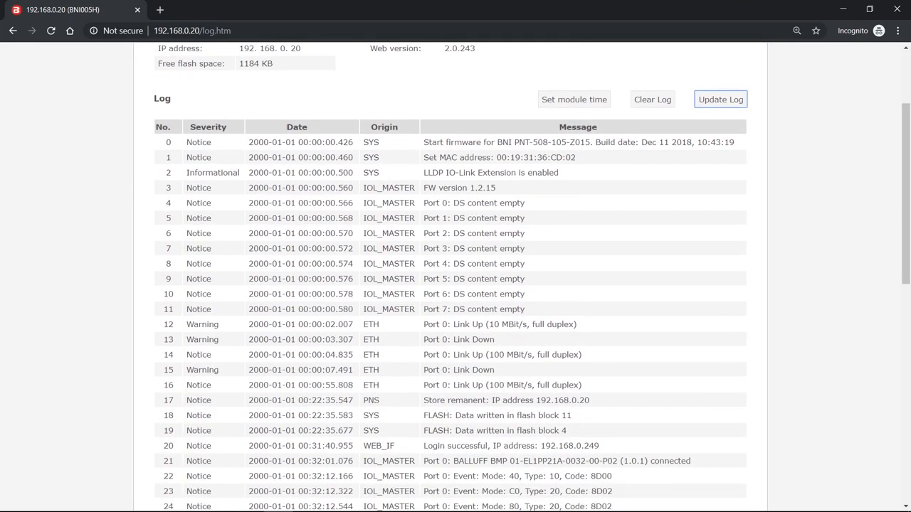
{"action": "scroll", "coordinate": [451, 278], "scroll_direction": "down", "scroll_amount": 1}
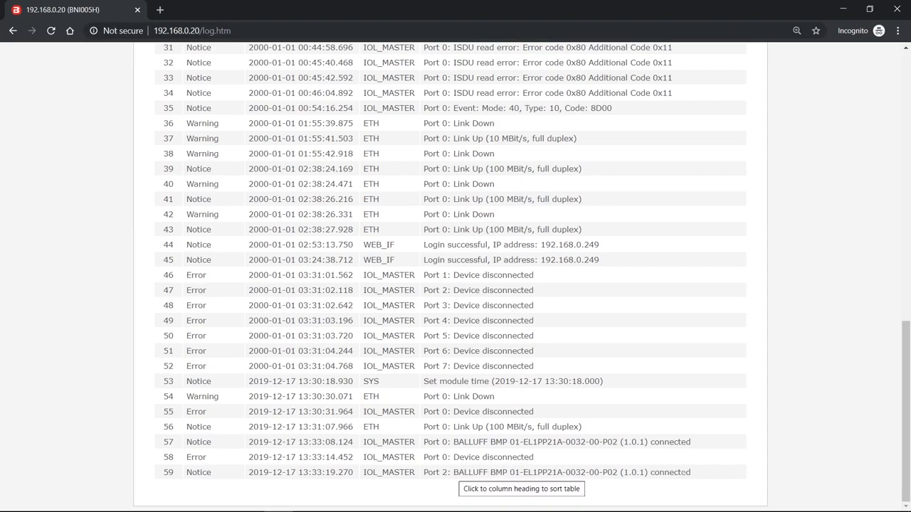
{"action": "scroll", "coordinate": [676, 473], "scroll_direction": "up", "scroll_amount": 10}
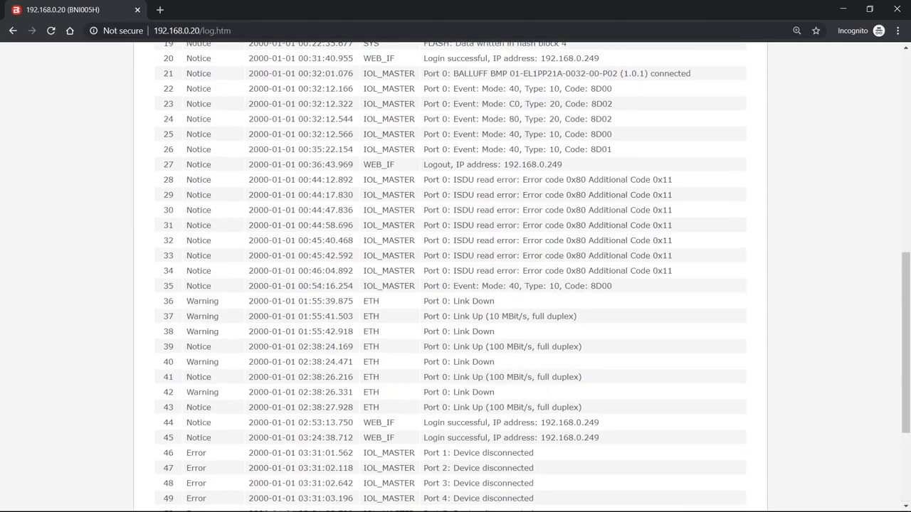
{"action": "scroll", "coordinate": [676, 473], "scroll_direction": "up", "scroll_amount": 1}
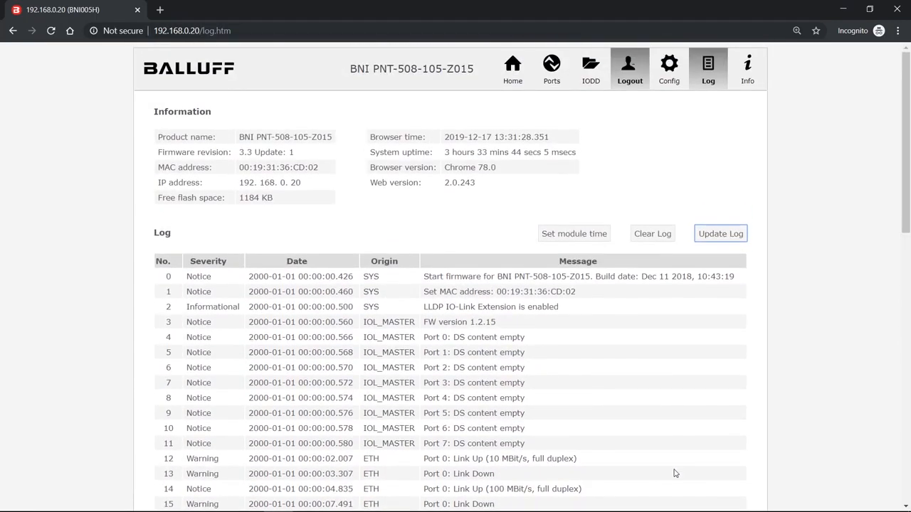
Step: Return to the module's home page
{"action": "left_click", "coordinate": [513, 68]}
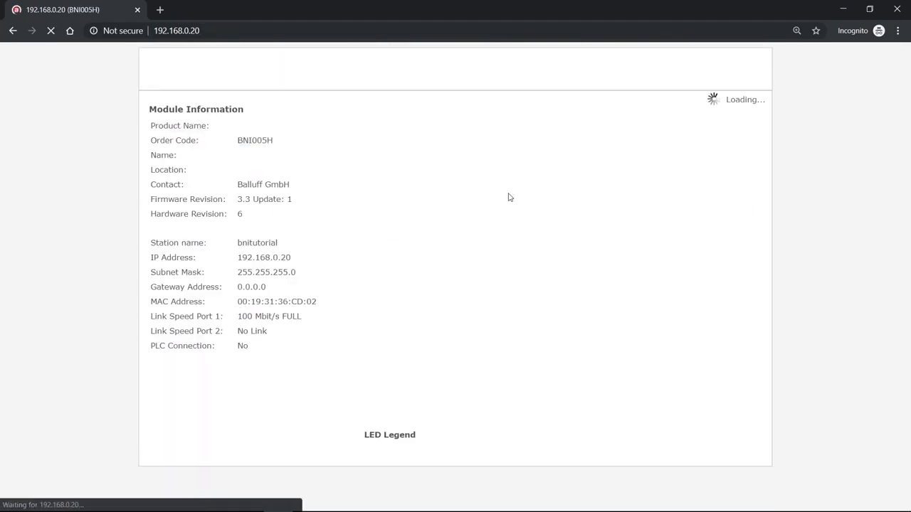